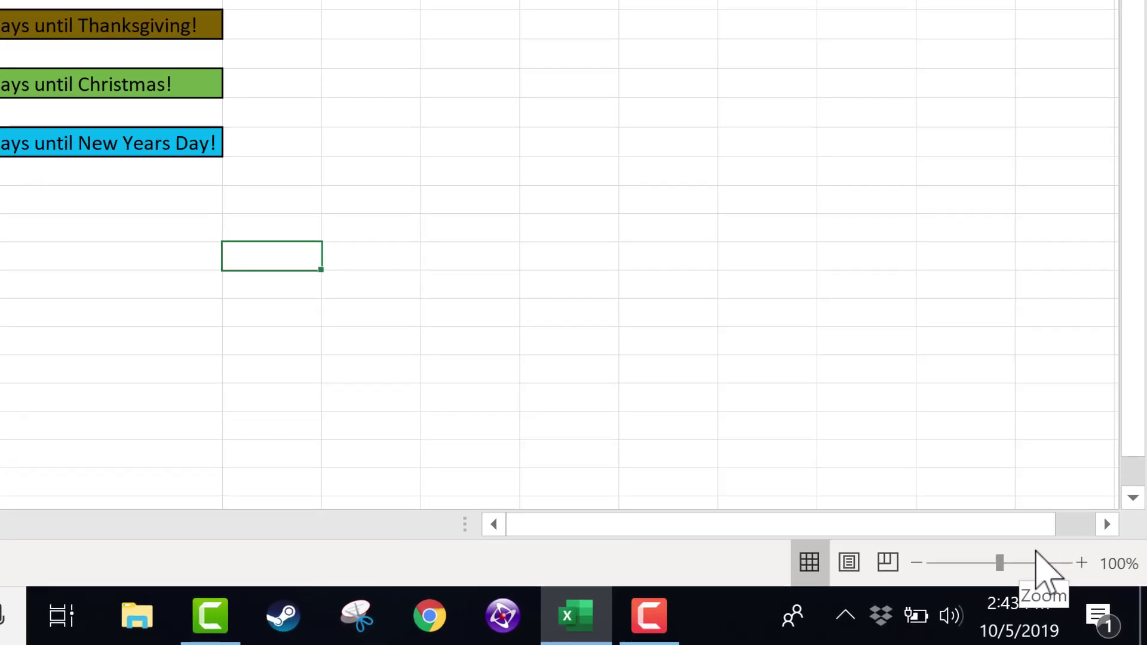
Step: Zoom the holiday banner sheet in to about 170%
{"action": "left_click_drag", "start_coordinate": [1012, 562], "coordinate": [1016, 562]}
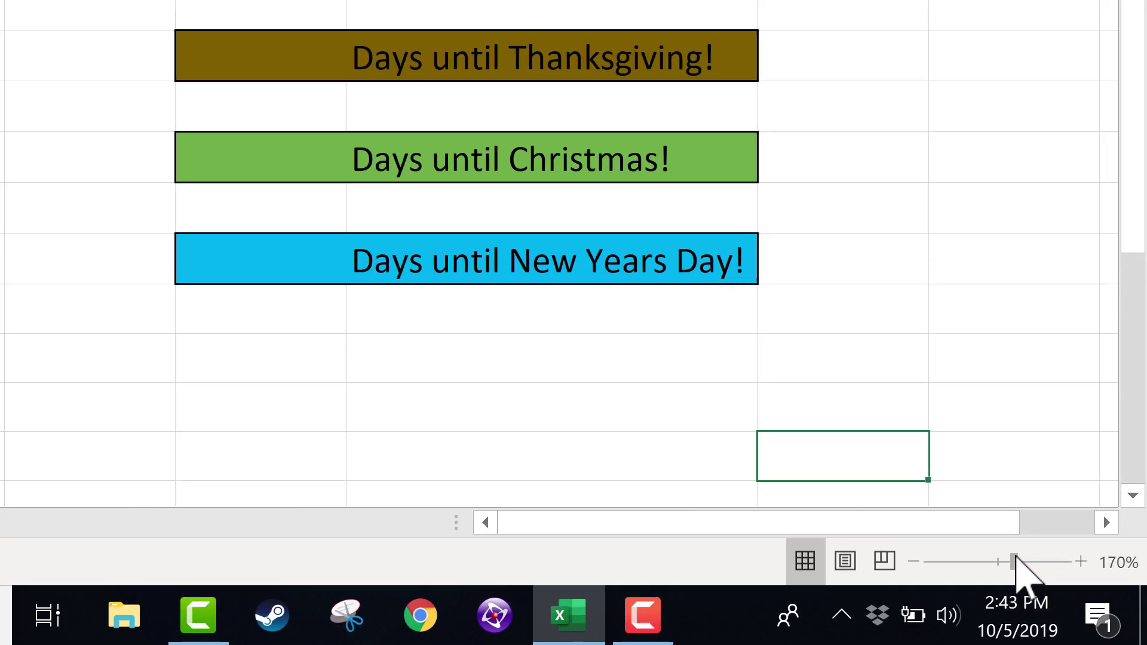
{"action": "scroll", "coordinate": [756, 388], "scroll_direction": "up", "scroll_amount": 1}
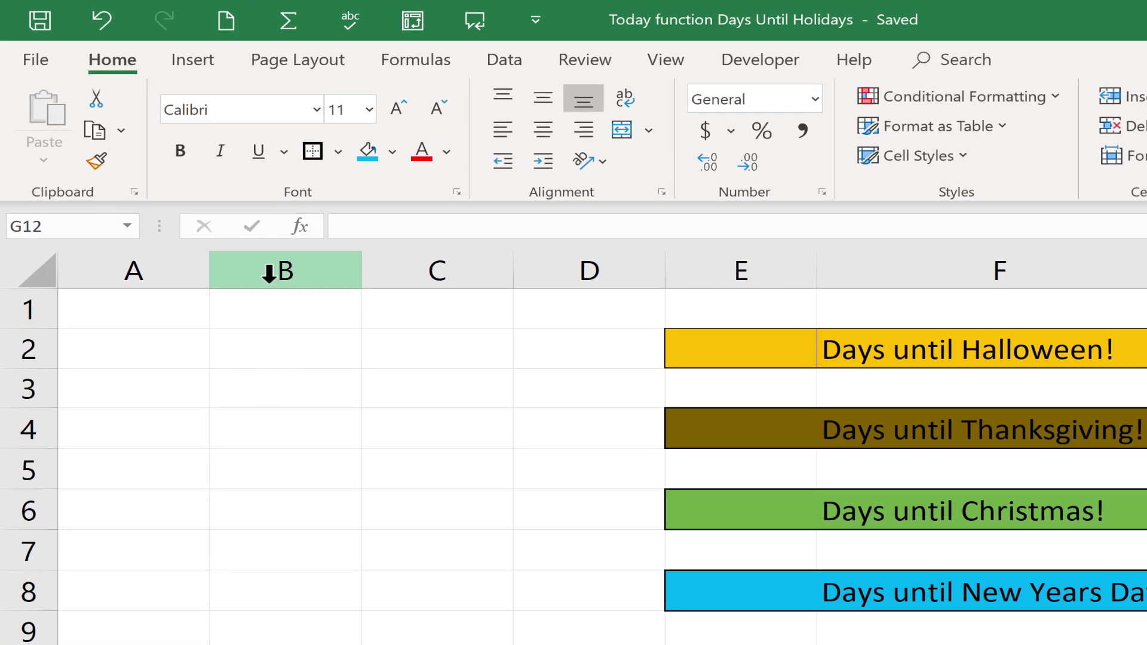
Step: Enter =today() in B3 so it shows 10/5/2019, then review the formula
{"action": "left_click", "coordinate": [286, 383]}
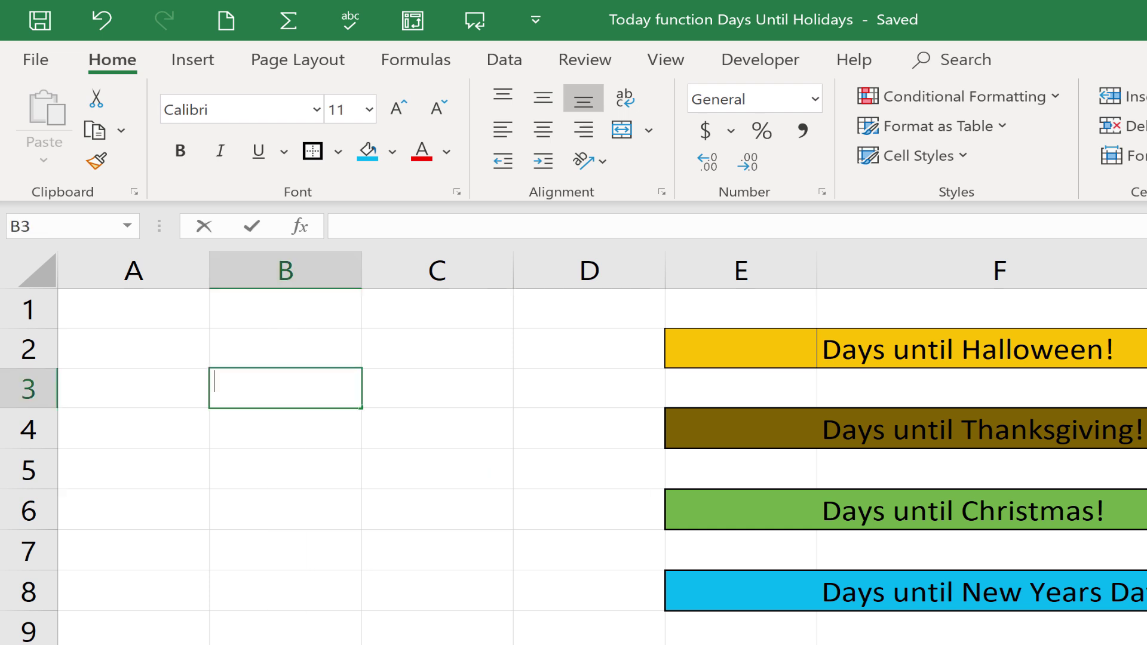
{"action": "type", "text": "="}
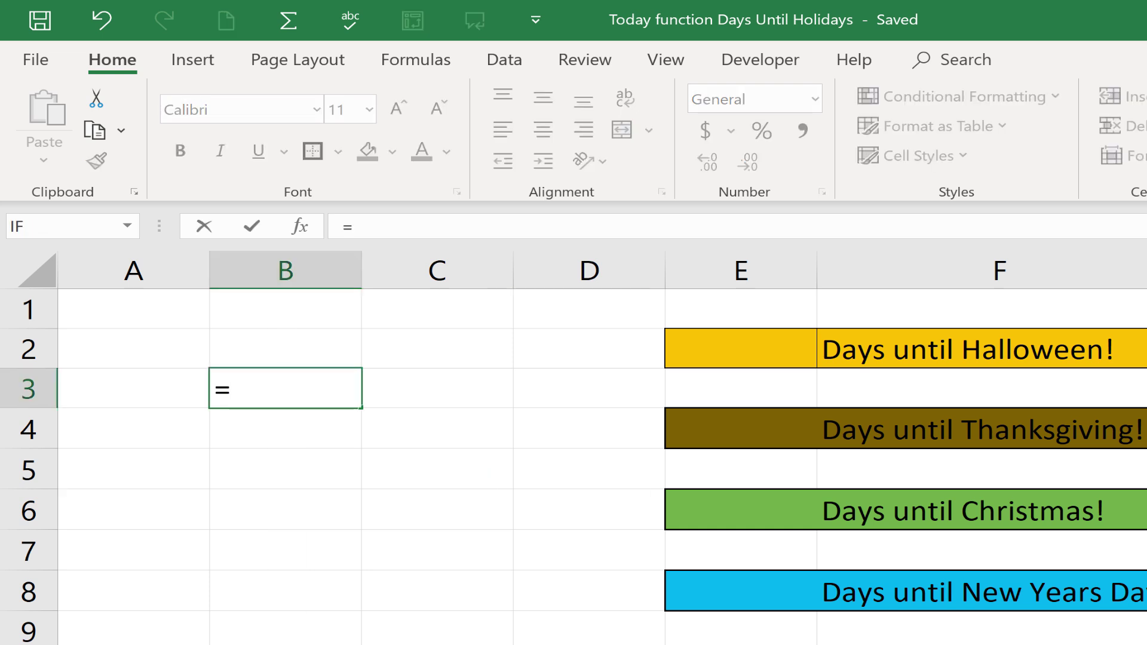
{"action": "type", "text": "to"}
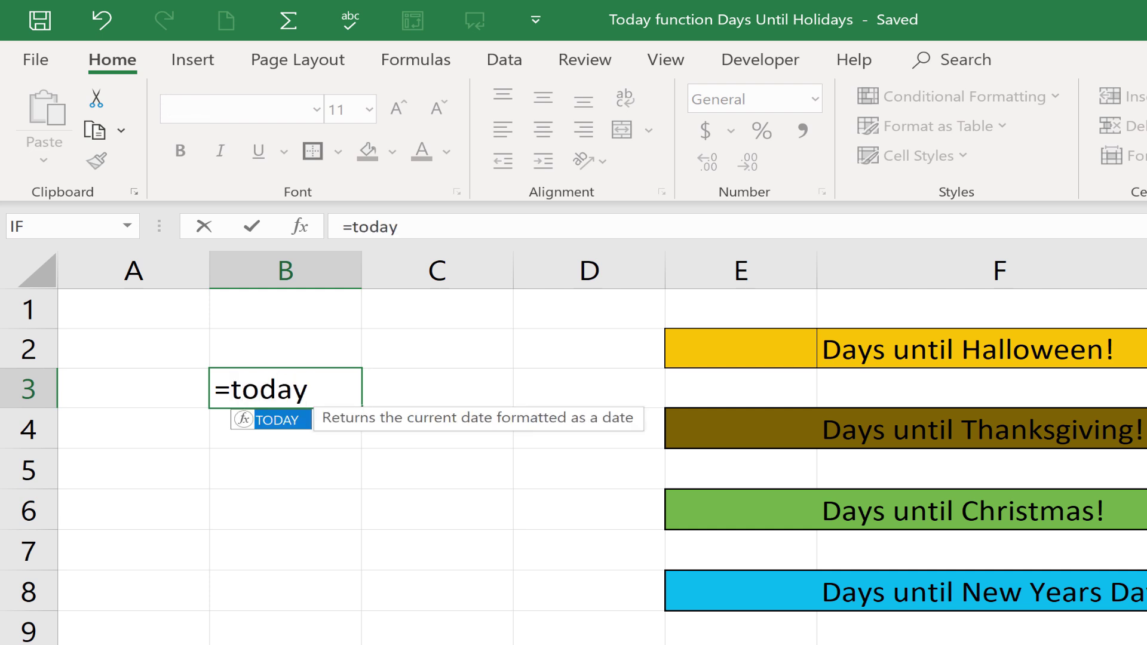
{"action": "type", "text": "day()"}
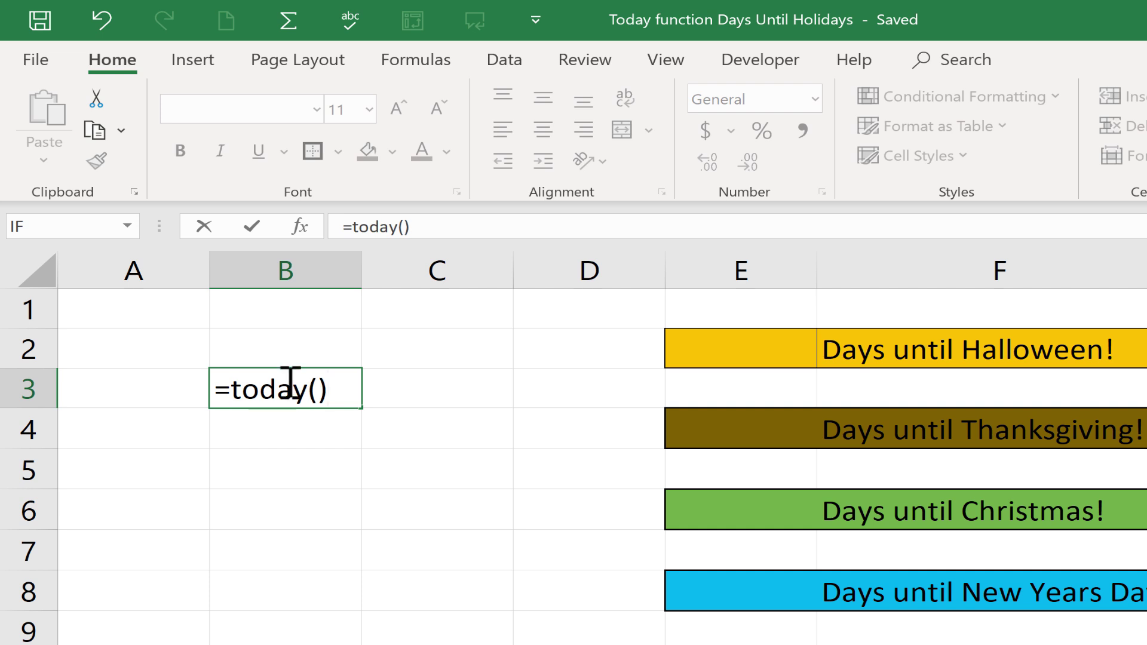
{"action": "key", "text": "Return"}
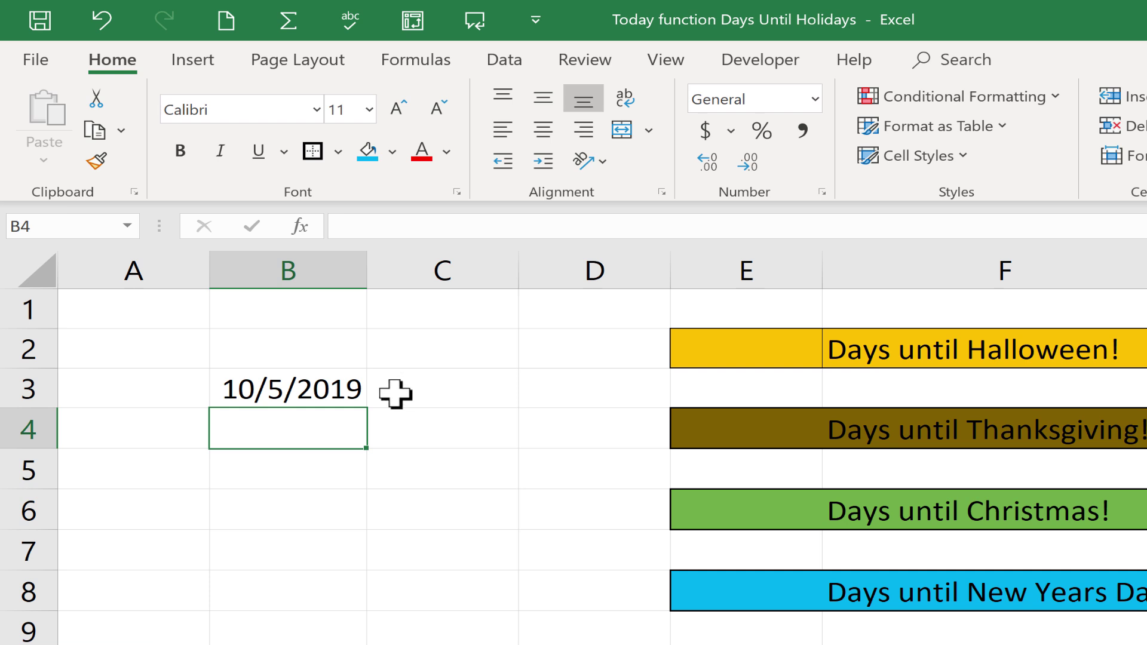
{"action": "double_click", "coordinate": [282, 387]}
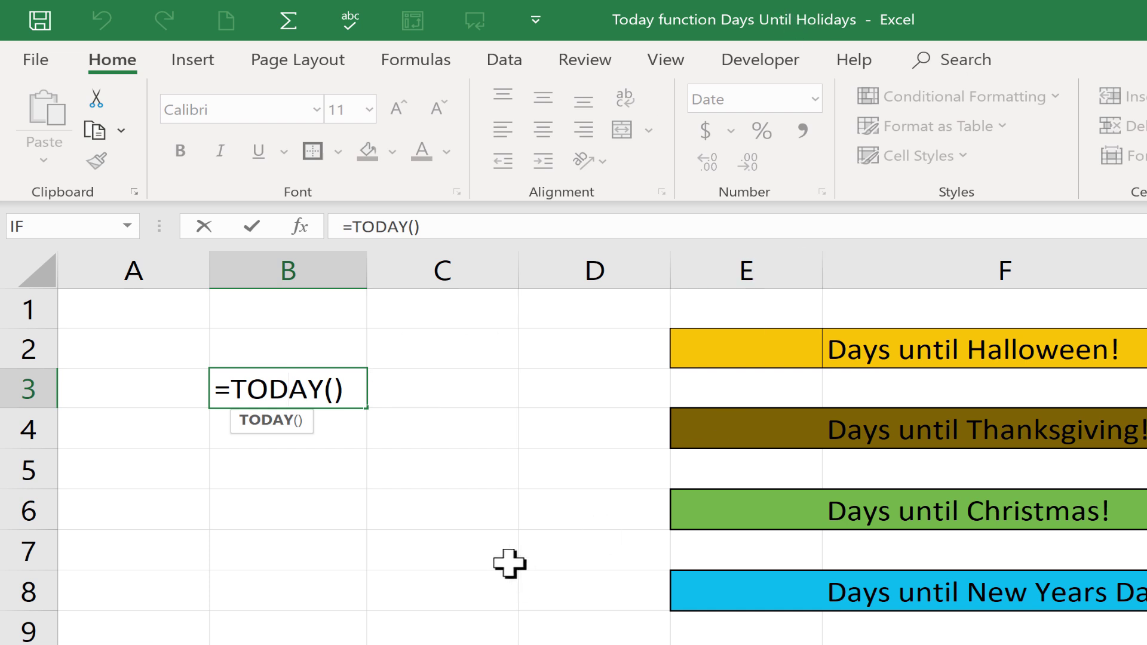
{"action": "left_click", "coordinate": [452, 464]}
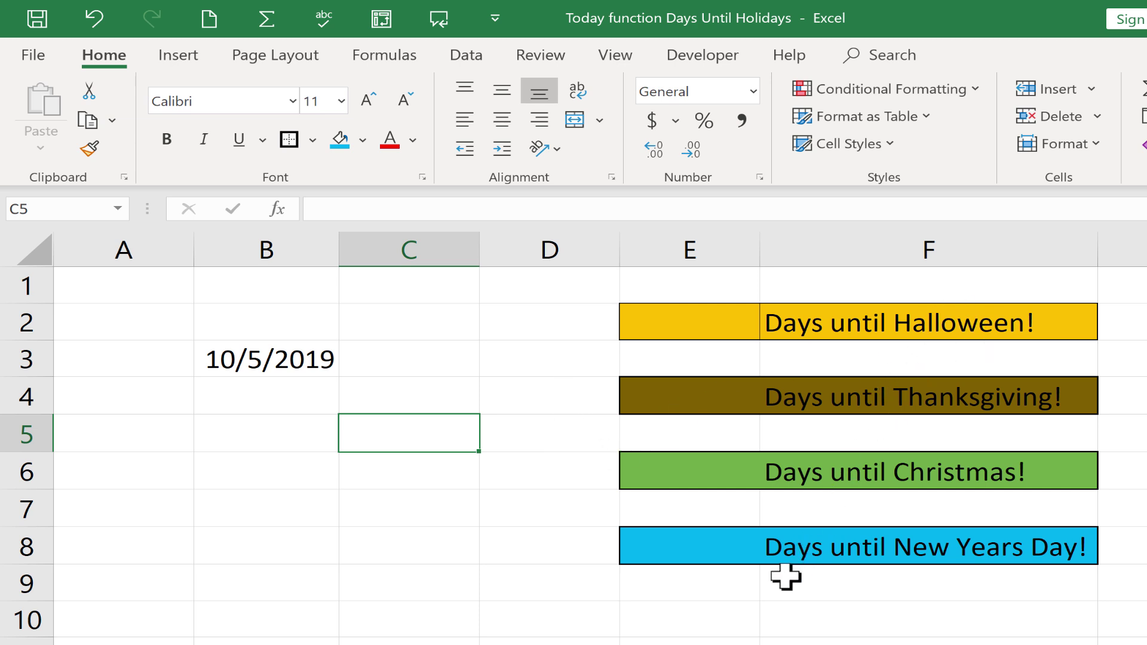
Step: Undo the last change and clear the date formula from B3 on Sheet1
{"action": "key", "text": "ctrl+z"}
{"action": "left_click", "coordinate": [391, 405]}
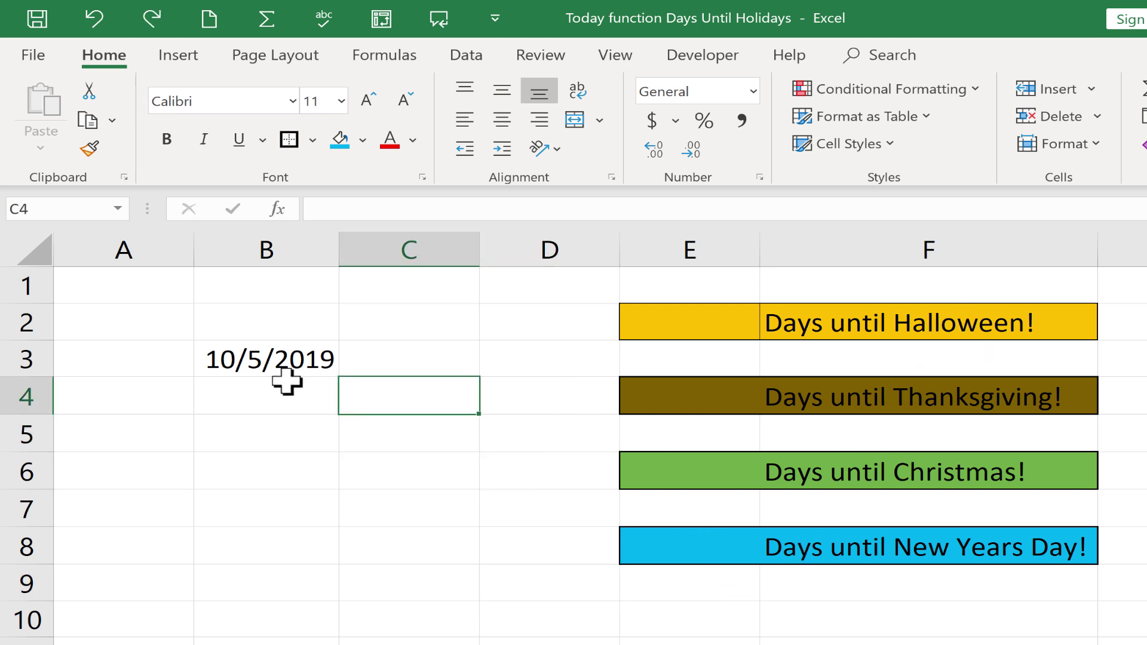
{"action": "left_click", "coordinate": [245, 361]}
{"action": "key", "text": "BackSpace"}
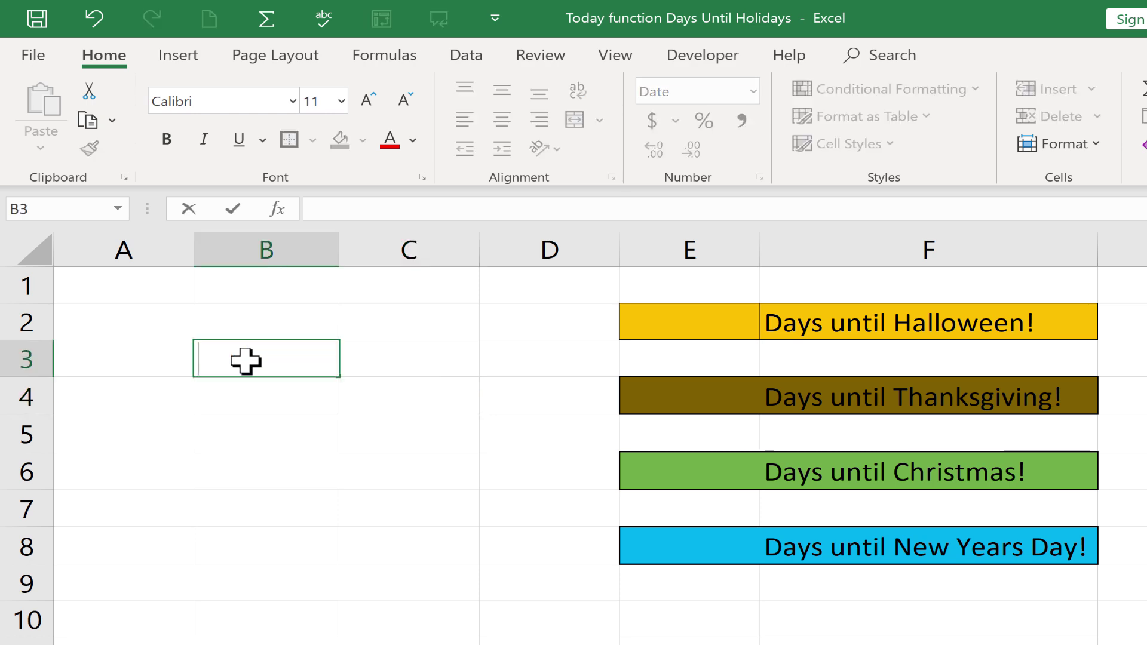
{"action": "key", "text": "Return"}
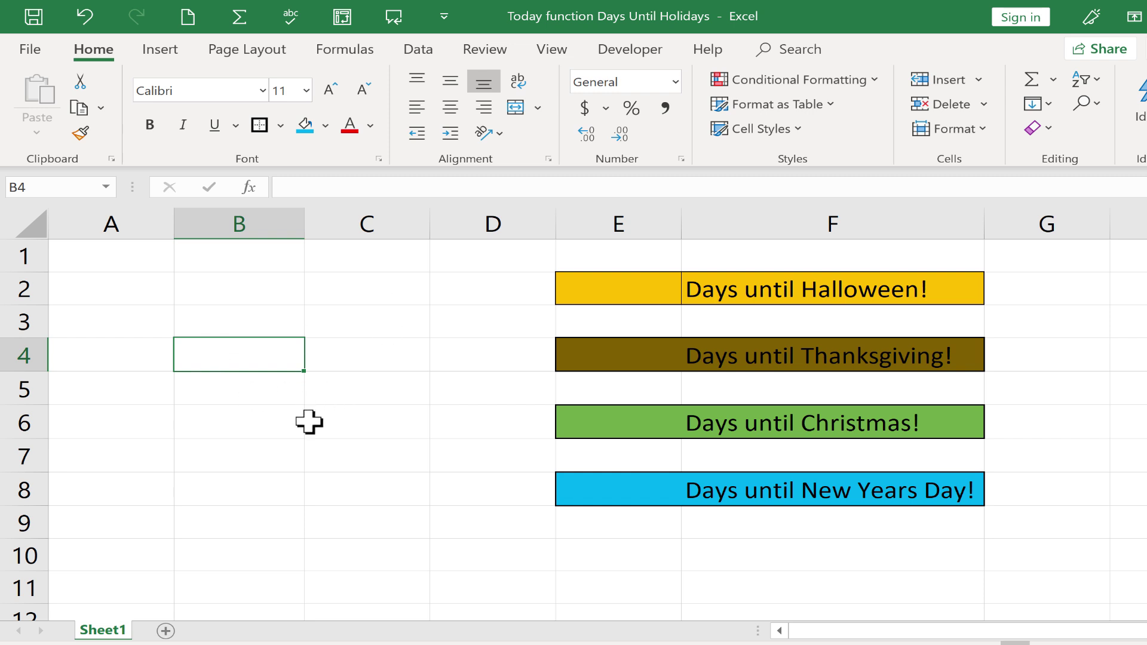
{"action": "left_click", "coordinate": [342, 478]}
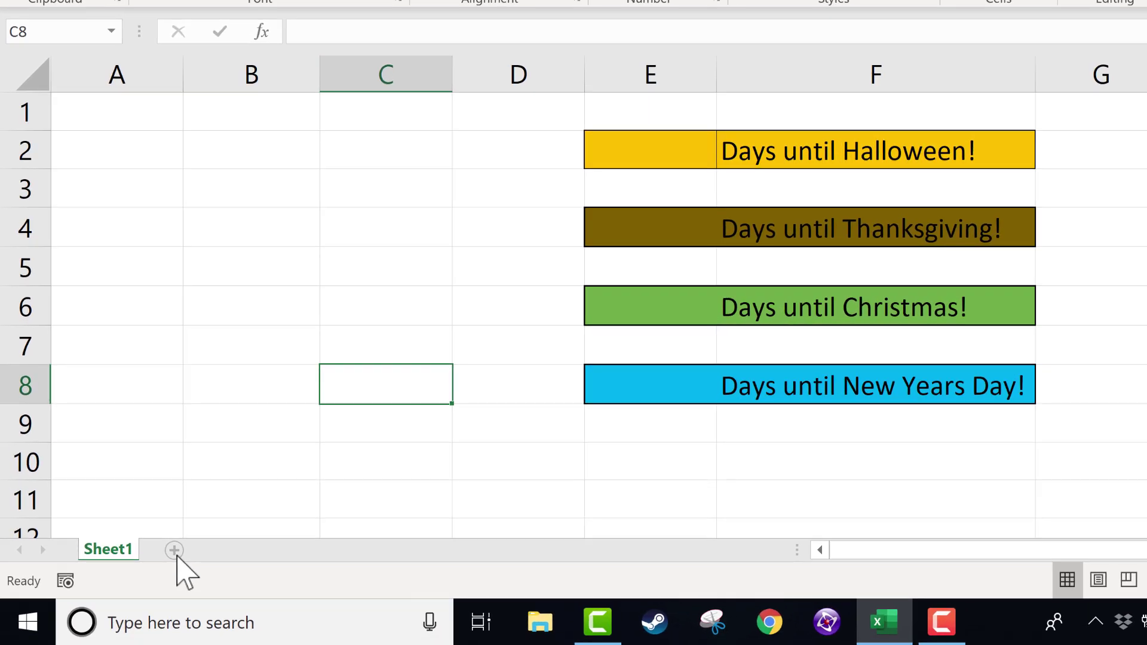
Step: Add Sheet2 with =today() in A1 and 10/31/2019 in B1
{"action": "left_click", "coordinate": [174, 550]}
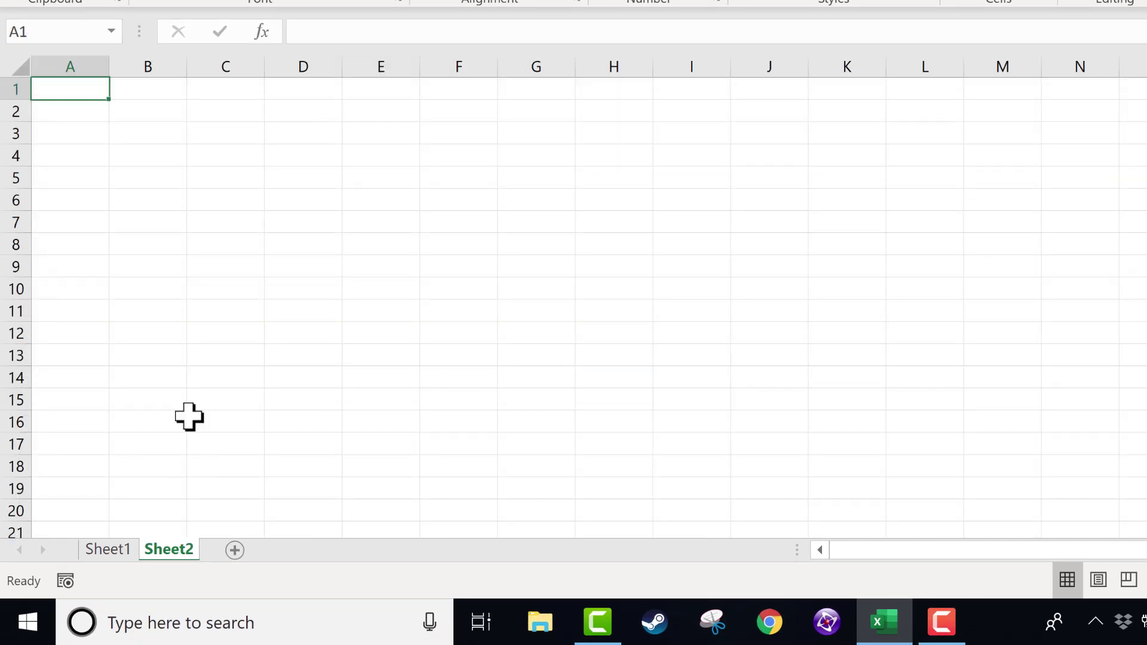
{"action": "scroll", "coordinate": [870, 335], "scroll_direction": "up", "scroll_amount": 4}
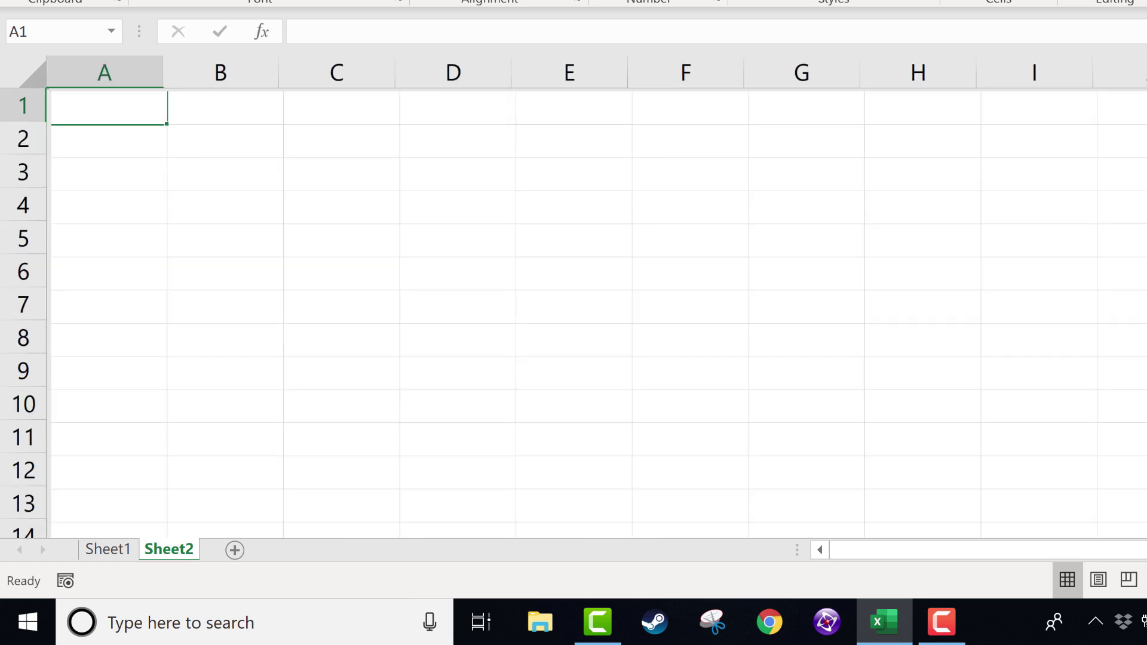
{"action": "type", "text": "="}
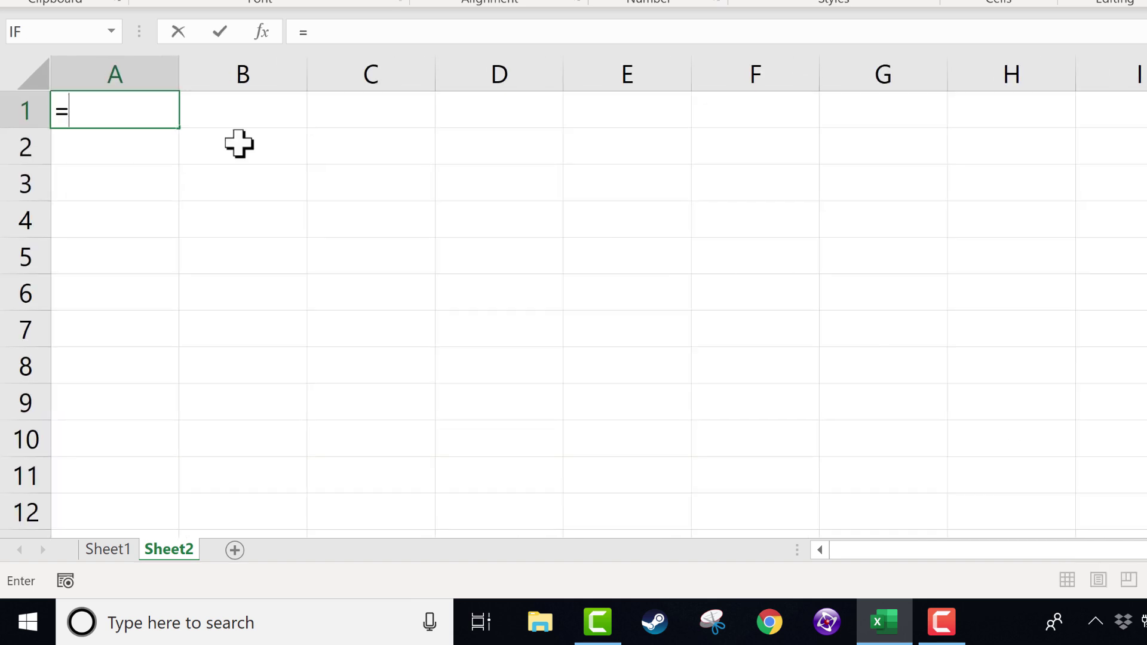
{"action": "type", "text": "today("}
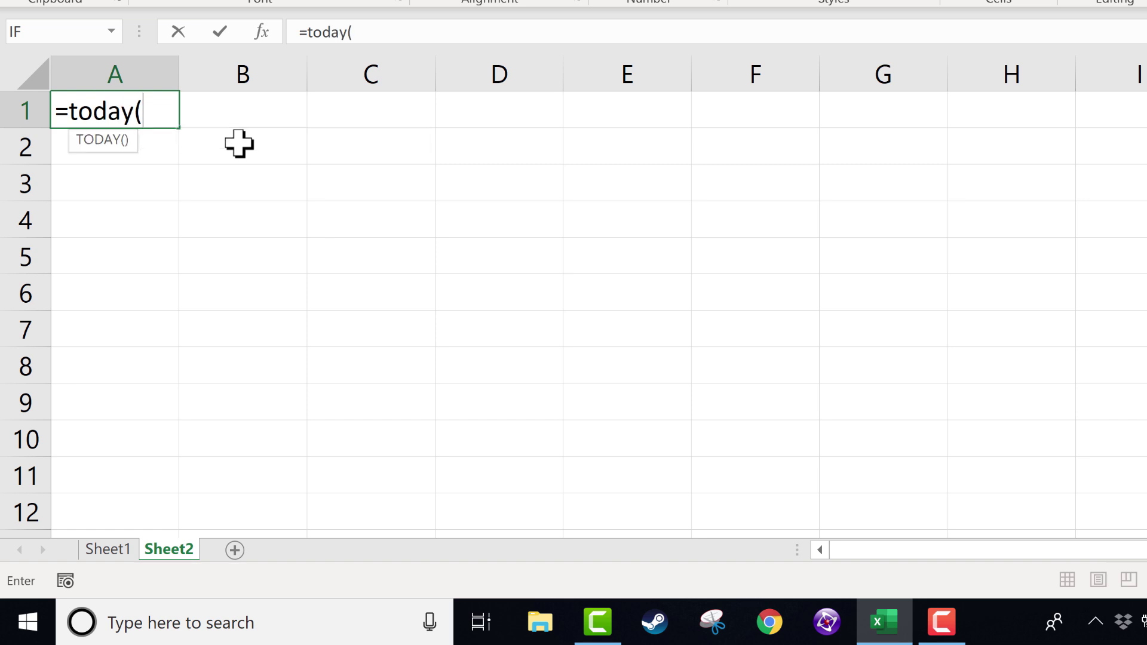
{"action": "type", "text": ")"}
{"action": "key", "text": "Return"}
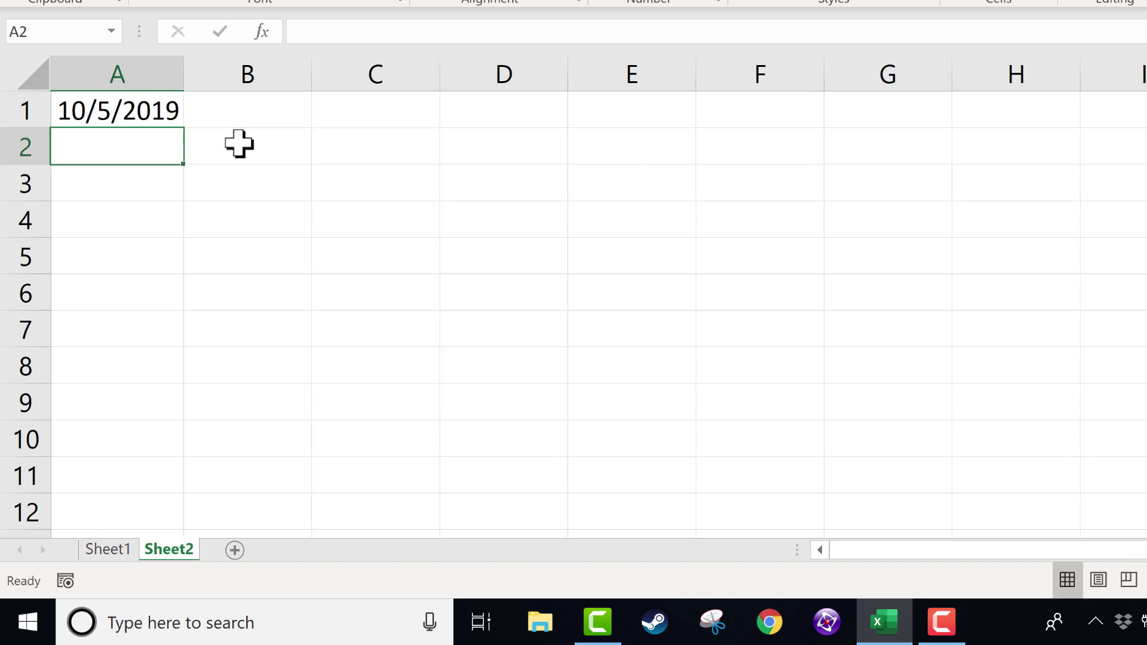
{"action": "left_click", "coordinate": [260, 114]}
{"action": "type", "text": "10/31"}
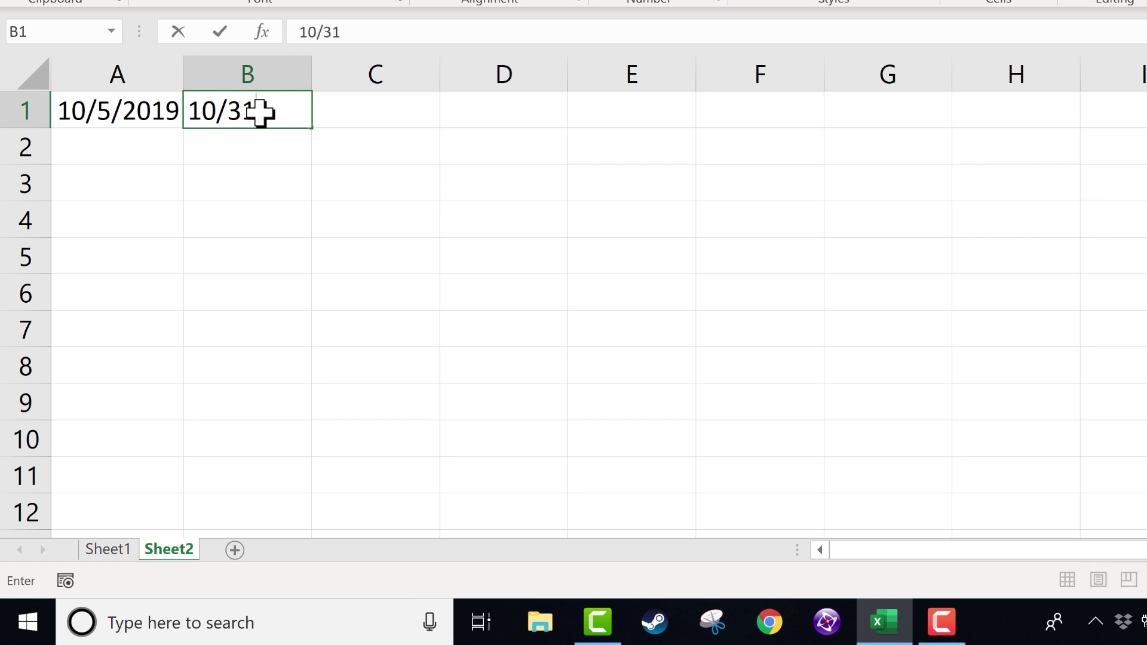
{"action": "type", "text": "/2019"}
{"action": "key", "text": "Return"}
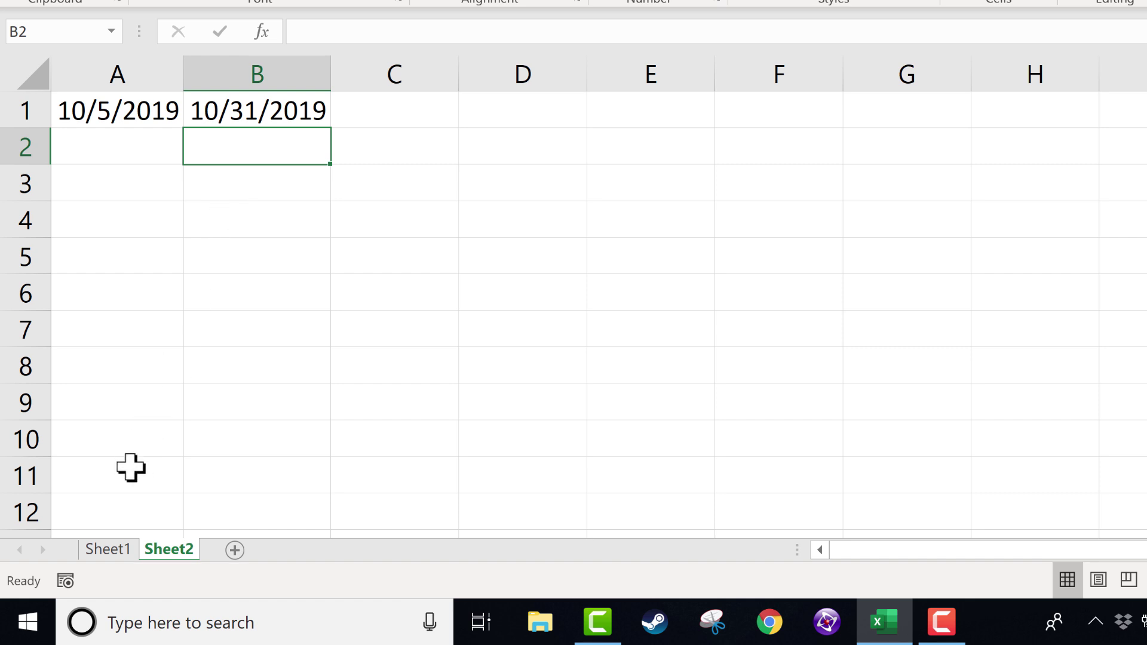
Step: Put =Sheet2!B1-Sheet2!A1 in Sheet1 E2 so the Halloween banner shows 26 days
{"action": "left_click", "coordinate": [122, 548]}
{"action": "left_click", "coordinate": [645, 153]}
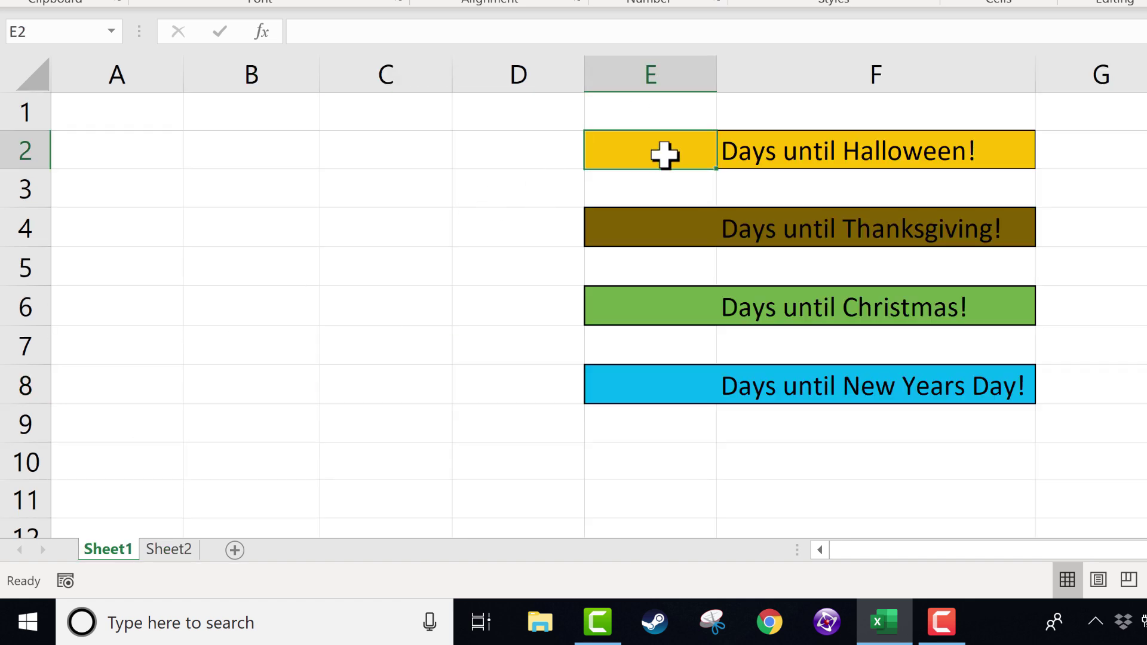
{"action": "type", "text": "="}
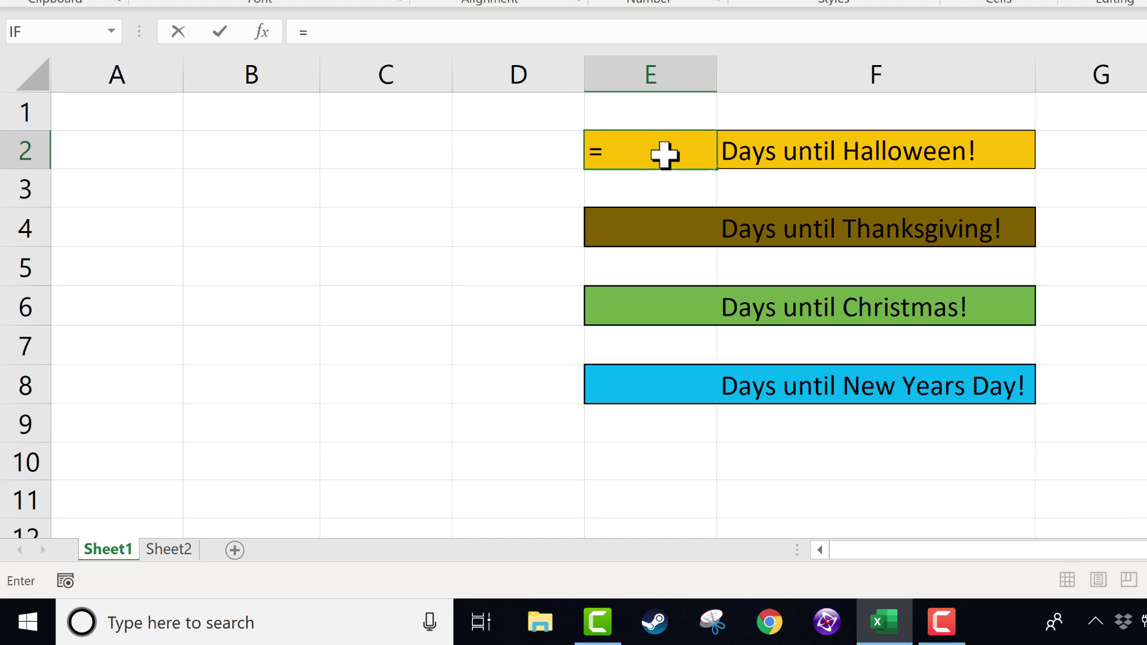
{"action": "left_click", "coordinate": [168, 549]}
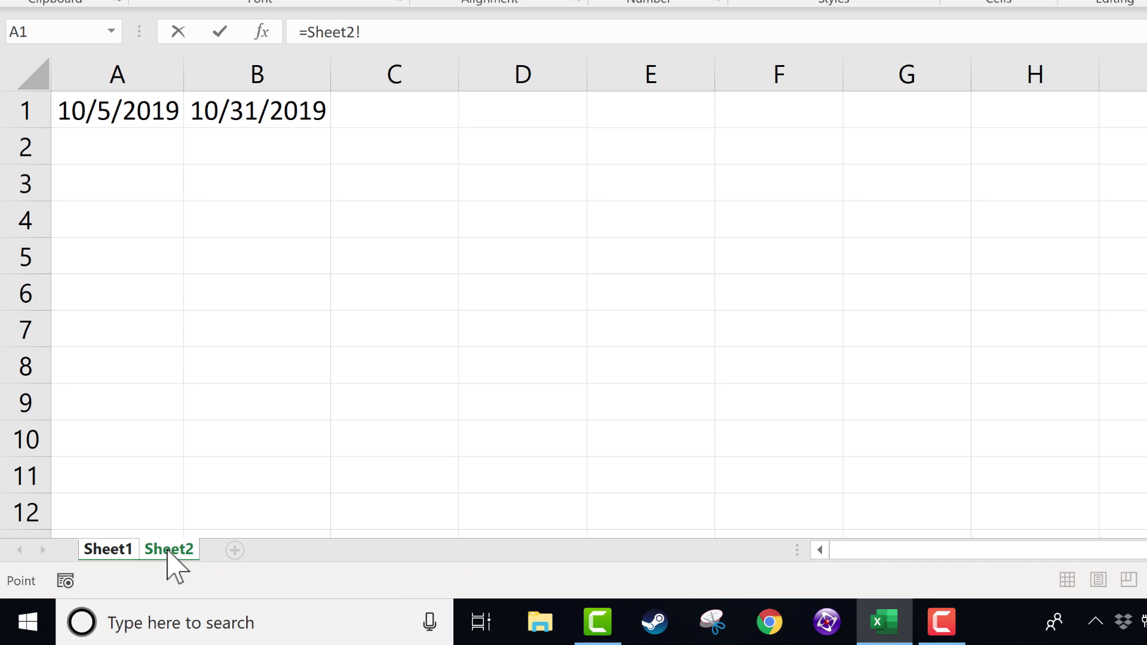
{"action": "left_click", "coordinate": [278, 113]}
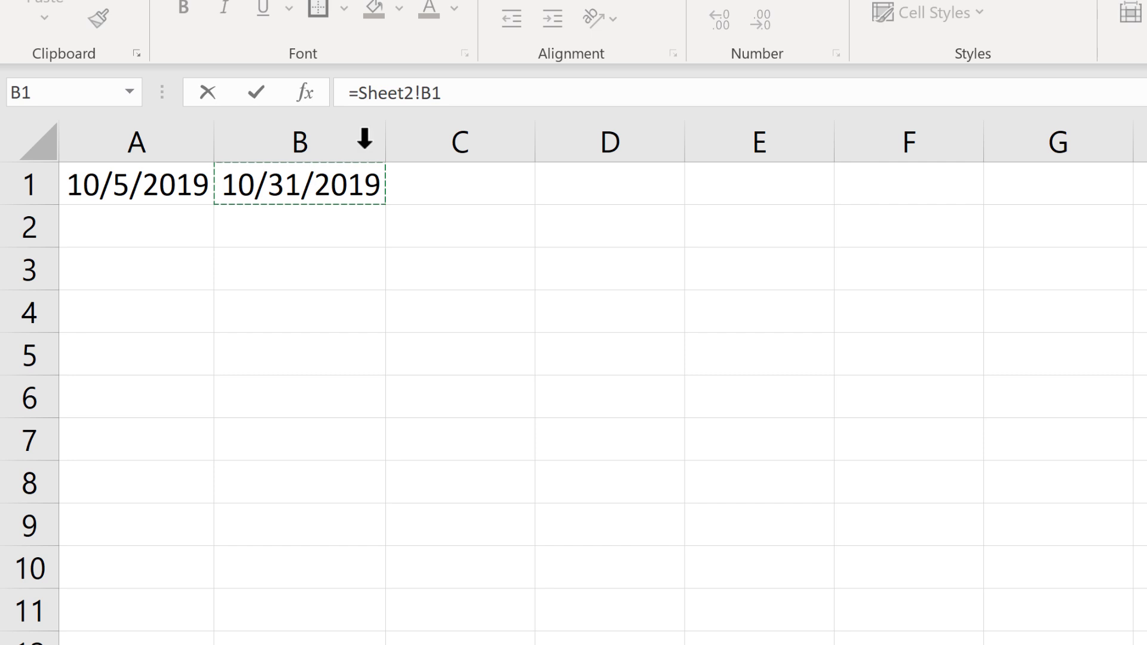
{"action": "key", "text": "Return"}
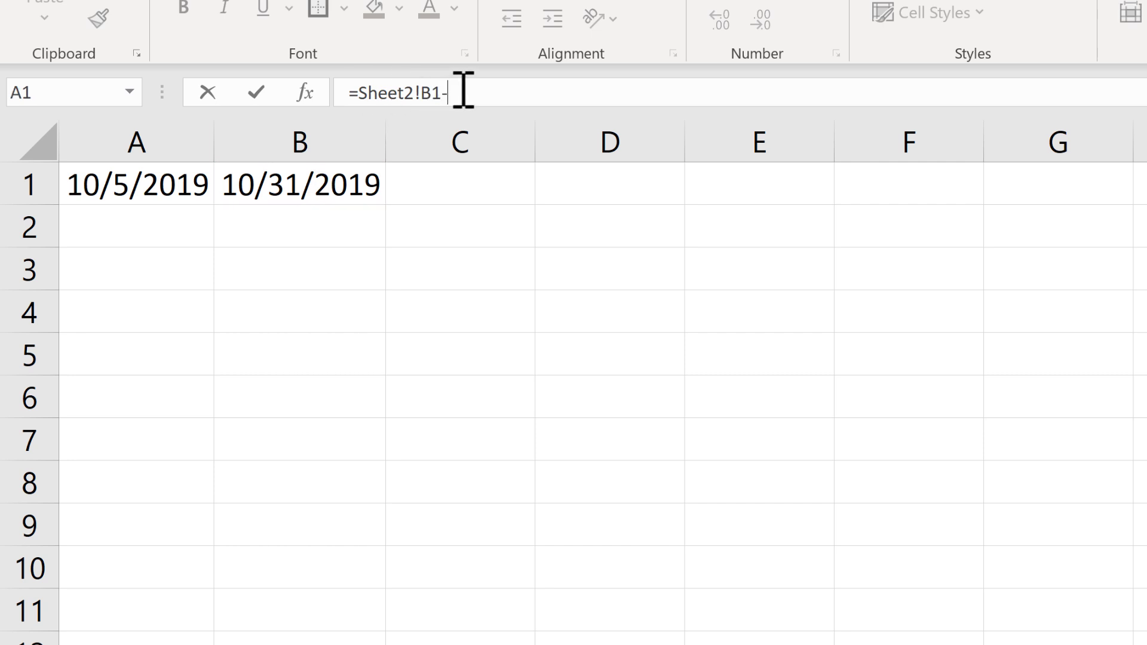
{"action": "left_click", "coordinate": [155, 185]}
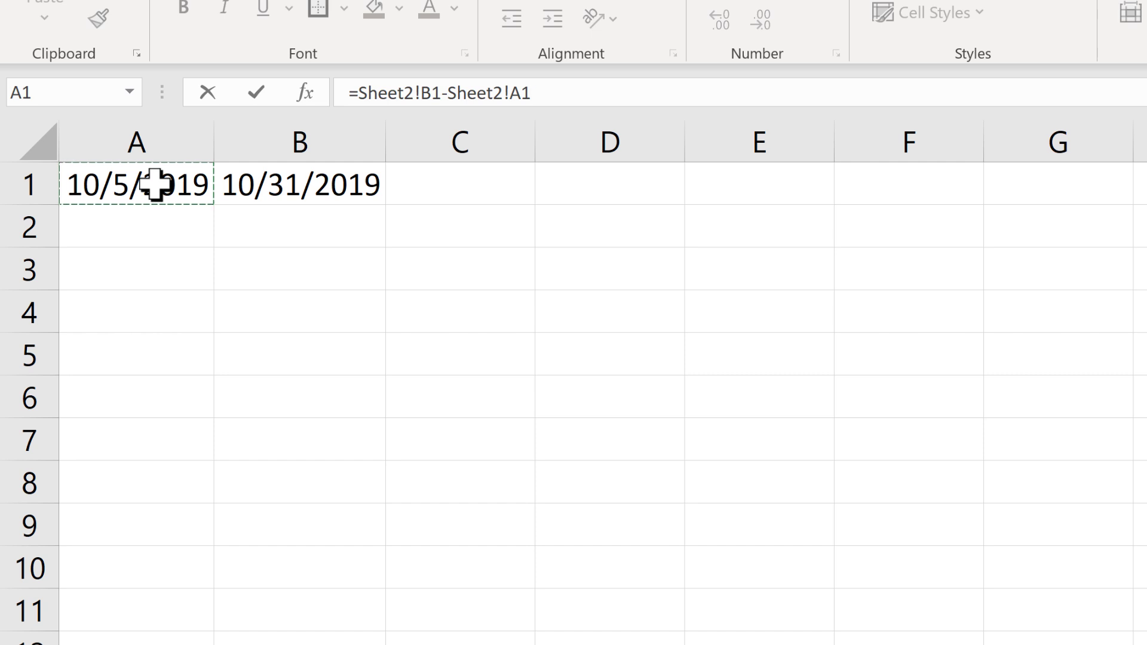
{"action": "key", "text": "Return"}
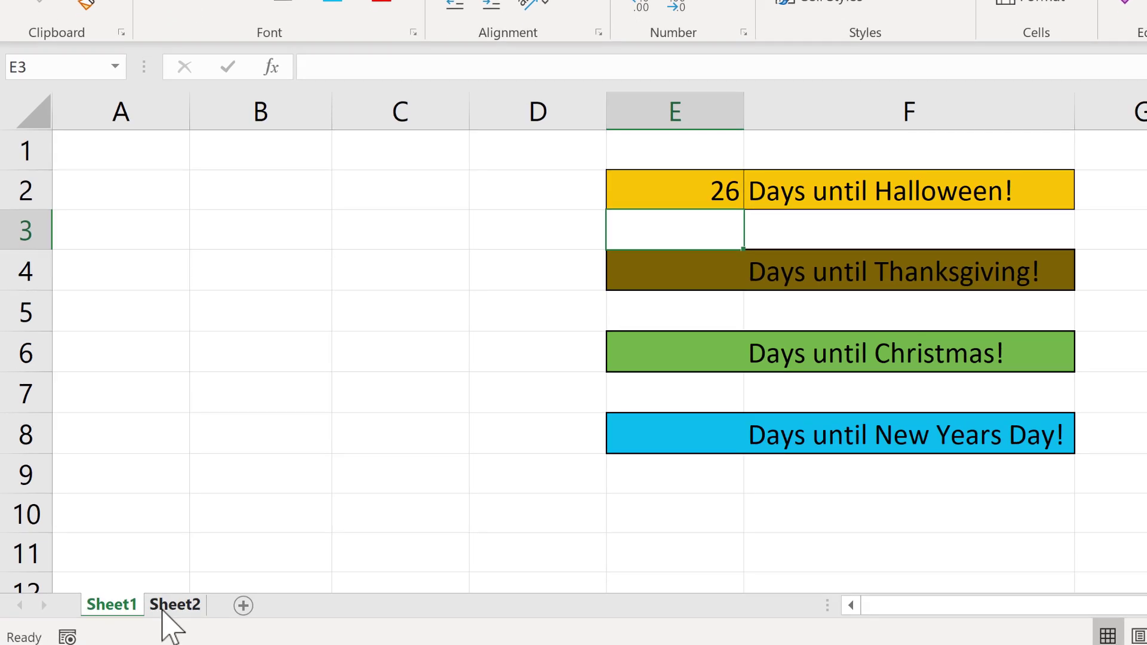
{"action": "left_click", "coordinate": [171, 604]}
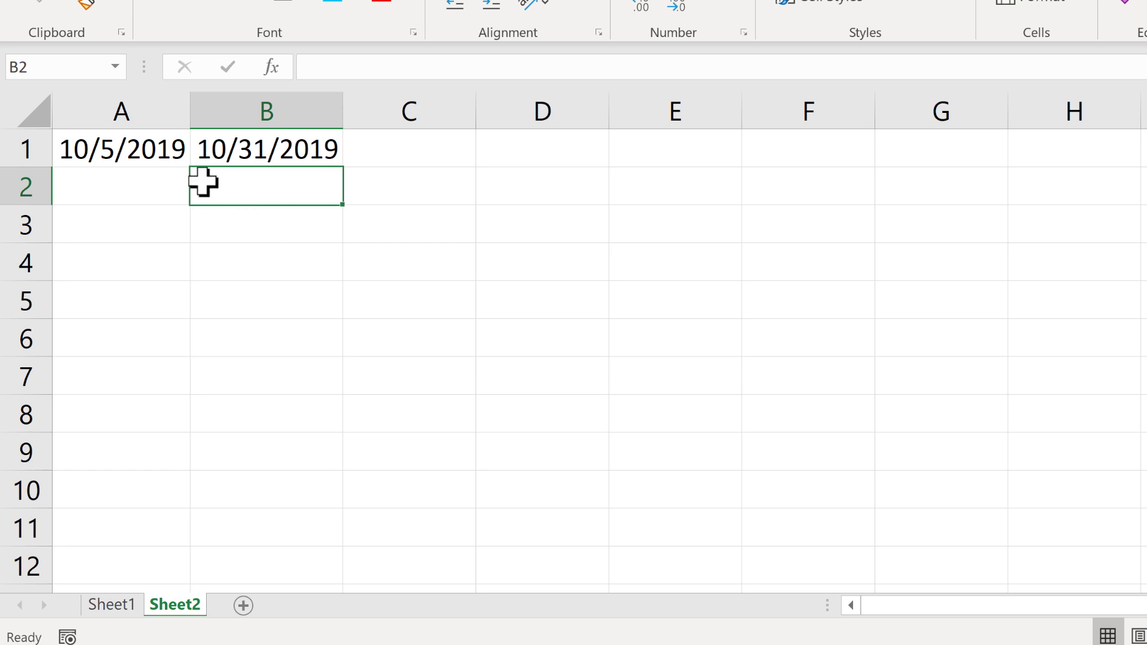
Step: Fill today's date from A1 down through A4 on Sheet2
{"action": "left_click", "coordinate": [123, 154]}
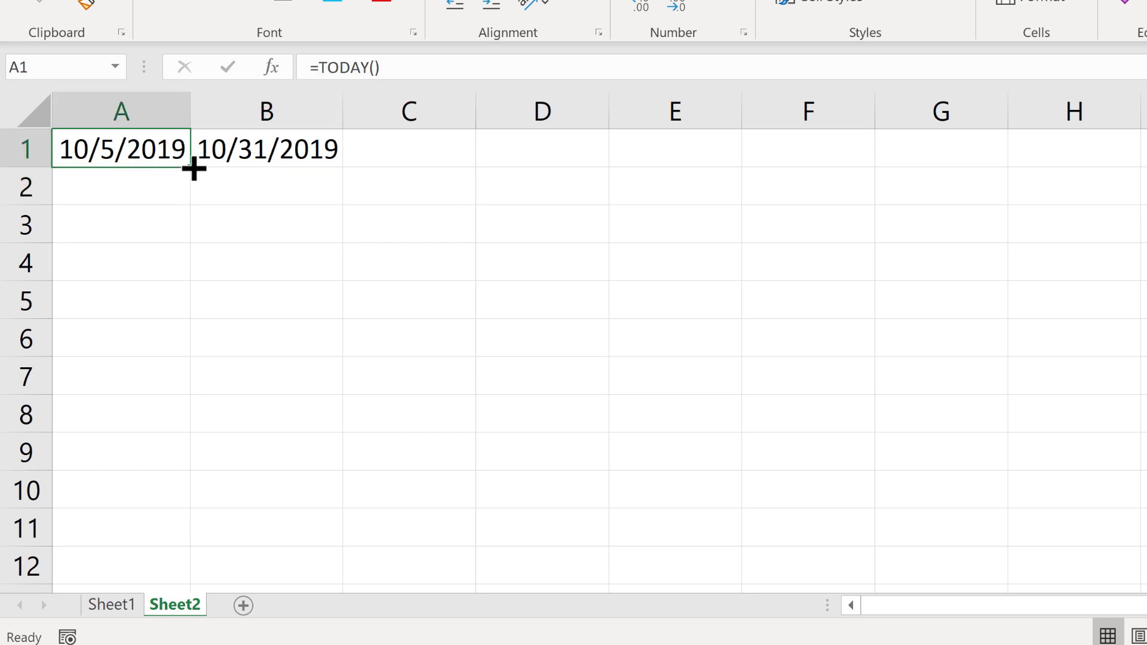
{"action": "left_click_drag", "start_coordinate": [193, 169], "coordinate": [190, 282]}
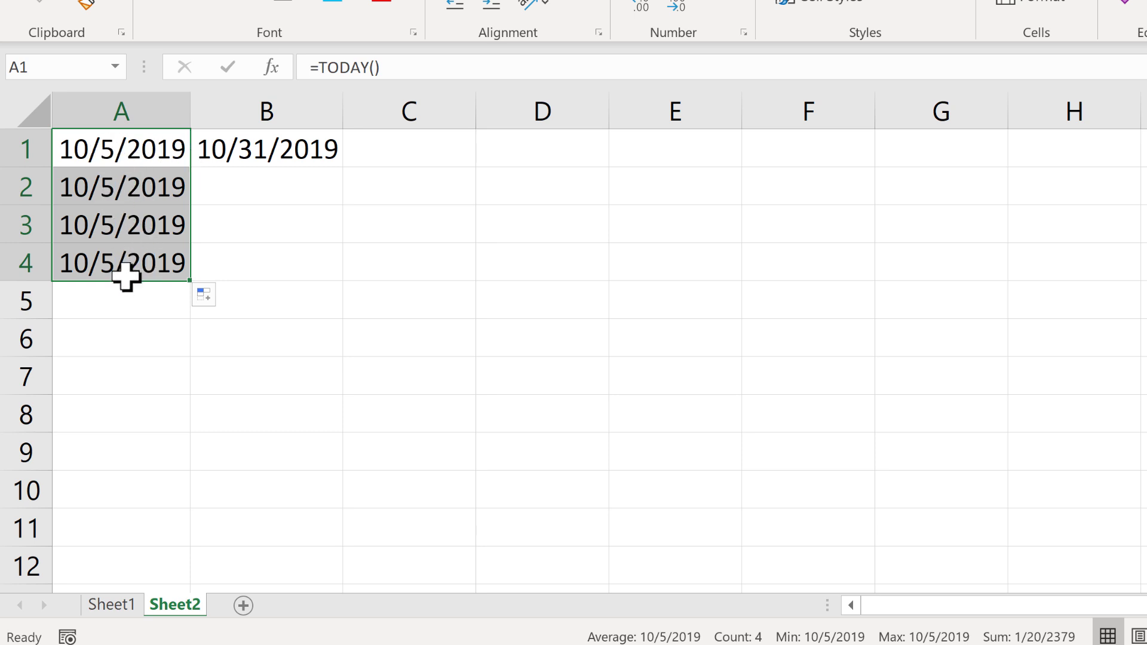
{"action": "left_click", "coordinate": [138, 313]}
Step: Enter 11/28/2019, 12/25/2019 and 1/1/2020 in B2, B3 and B4
{"action": "left_click", "coordinate": [242, 190]}
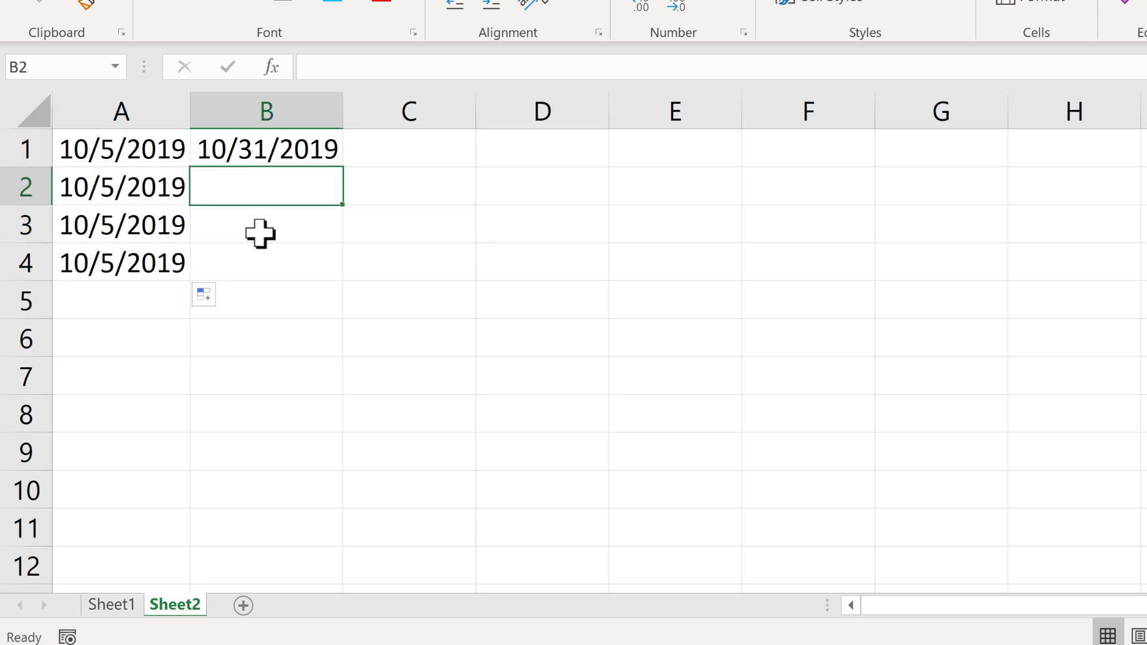
{"action": "left_click", "coordinate": [263, 234]}
{"action": "left_click", "coordinate": [271, 268]}
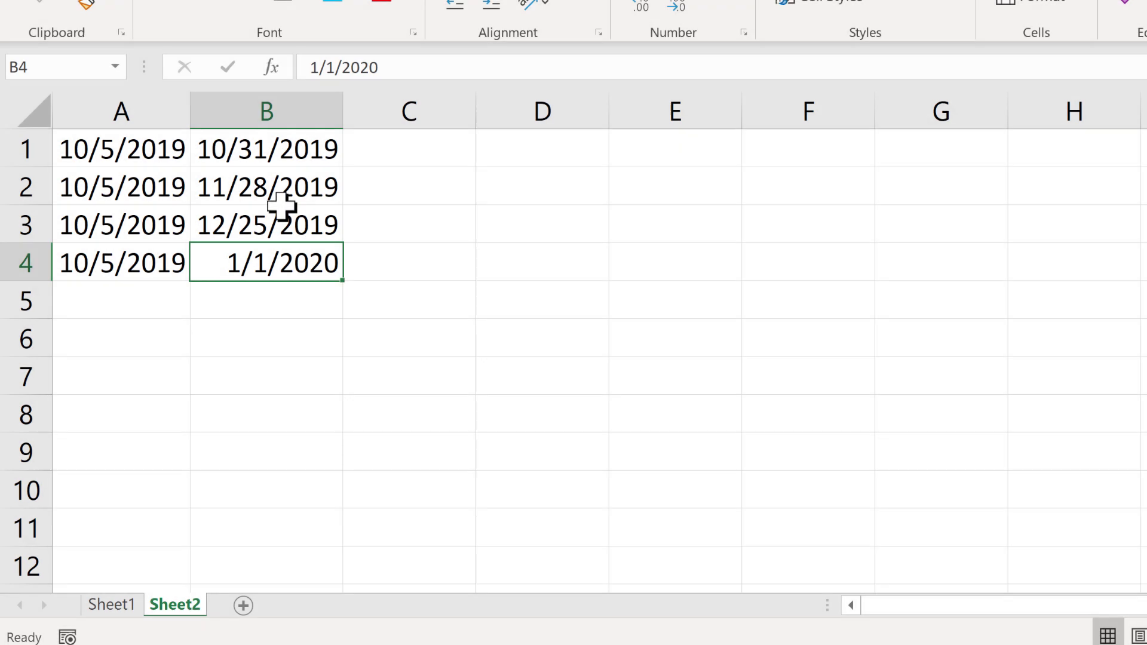
{"action": "left_click", "coordinate": [268, 155]}
{"action": "left_click", "coordinate": [268, 190]}
{"action": "left_click", "coordinate": [270, 230]}
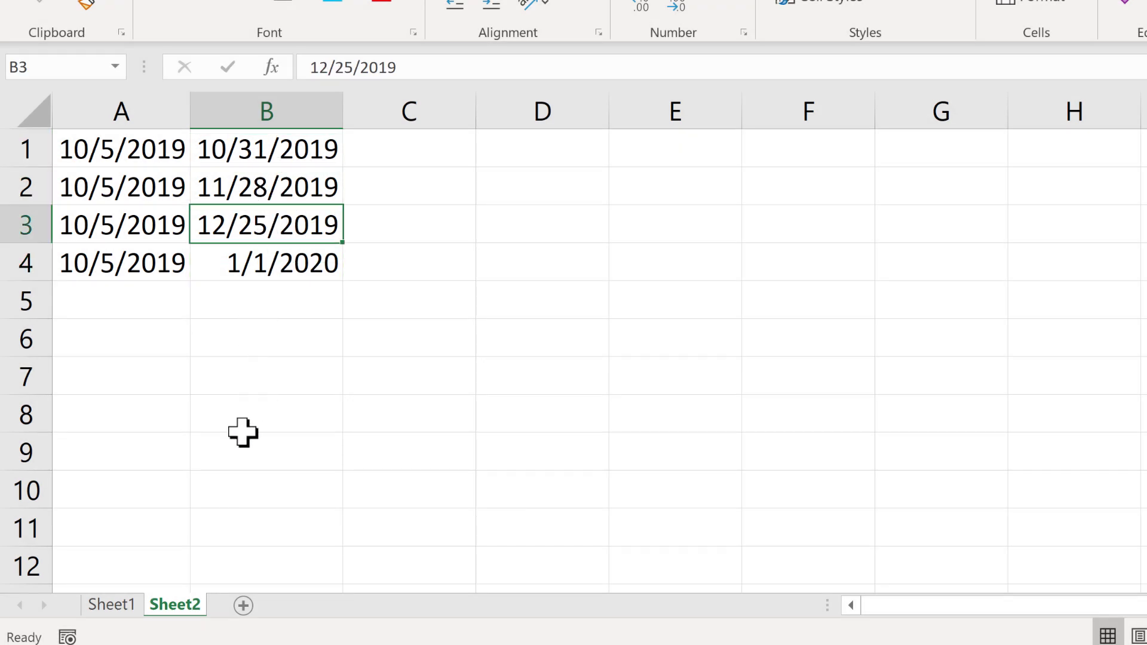
Step: Set Sheet1 E4 to =Sheet2!B2-Sheet2!A2 for the Thanksgiving countdown, 54 days
{"action": "left_click", "coordinate": [119, 605]}
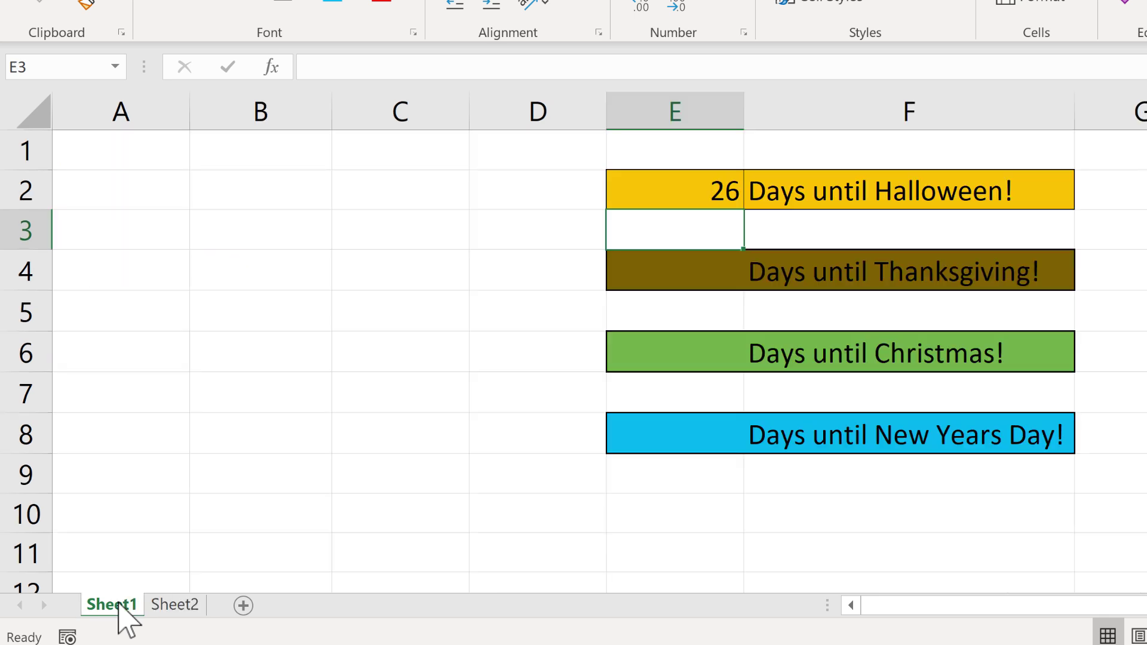
{"action": "left_click", "coordinate": [669, 269]}
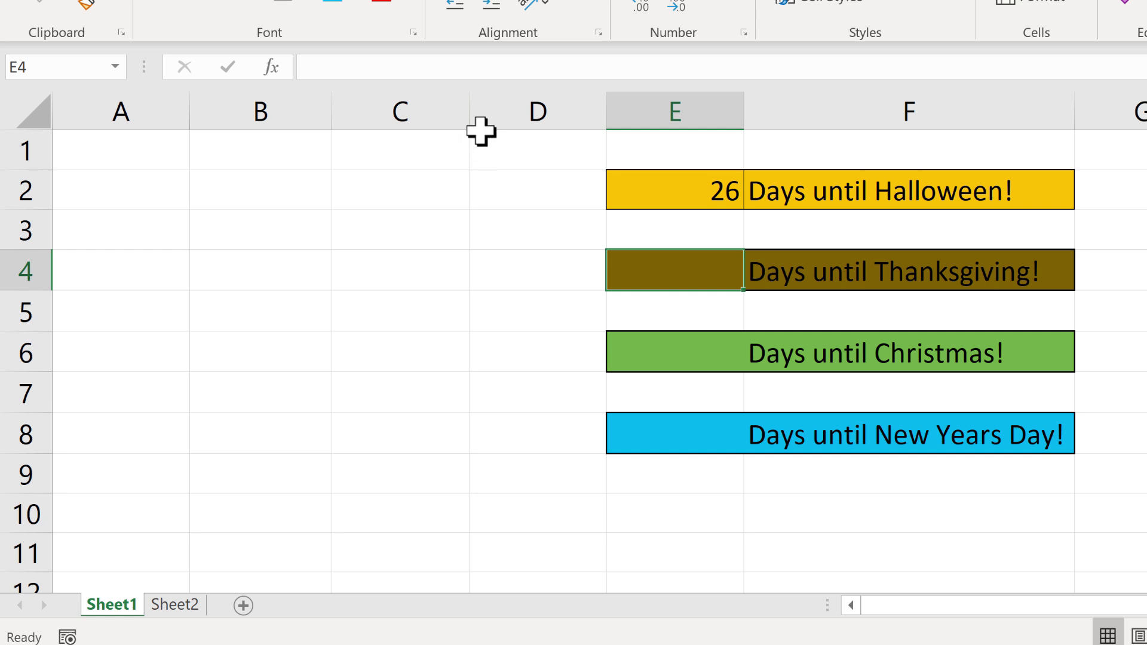
{"action": "type", "text": "="}
{"action": "left_click", "coordinate": [173, 604]}
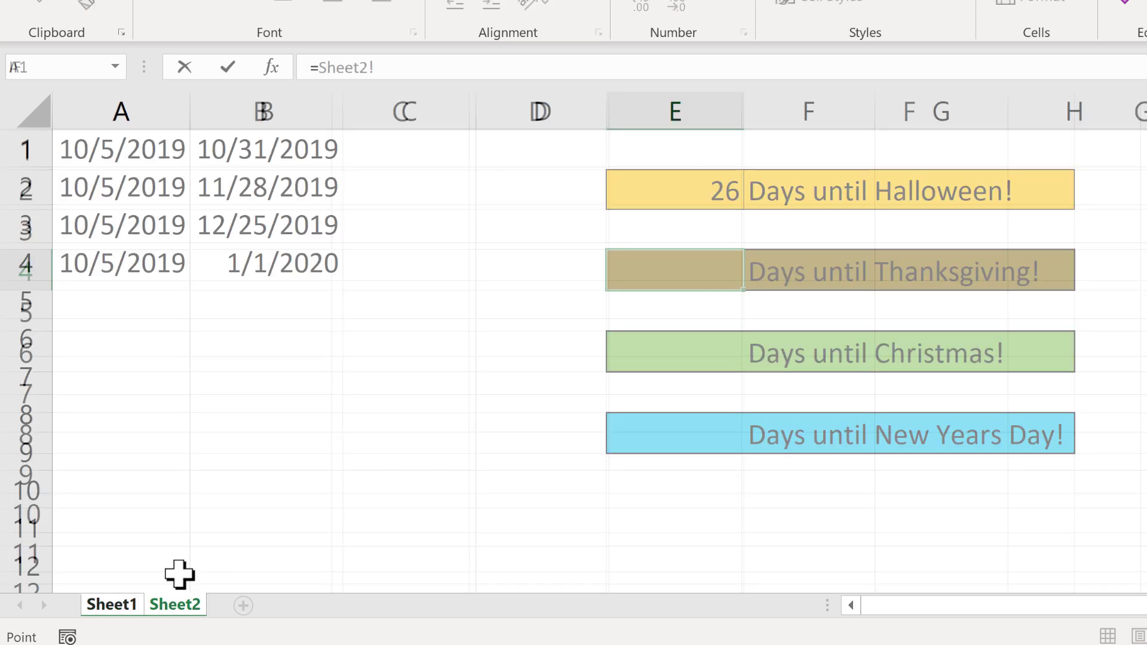
{"action": "left_click", "coordinate": [265, 190]}
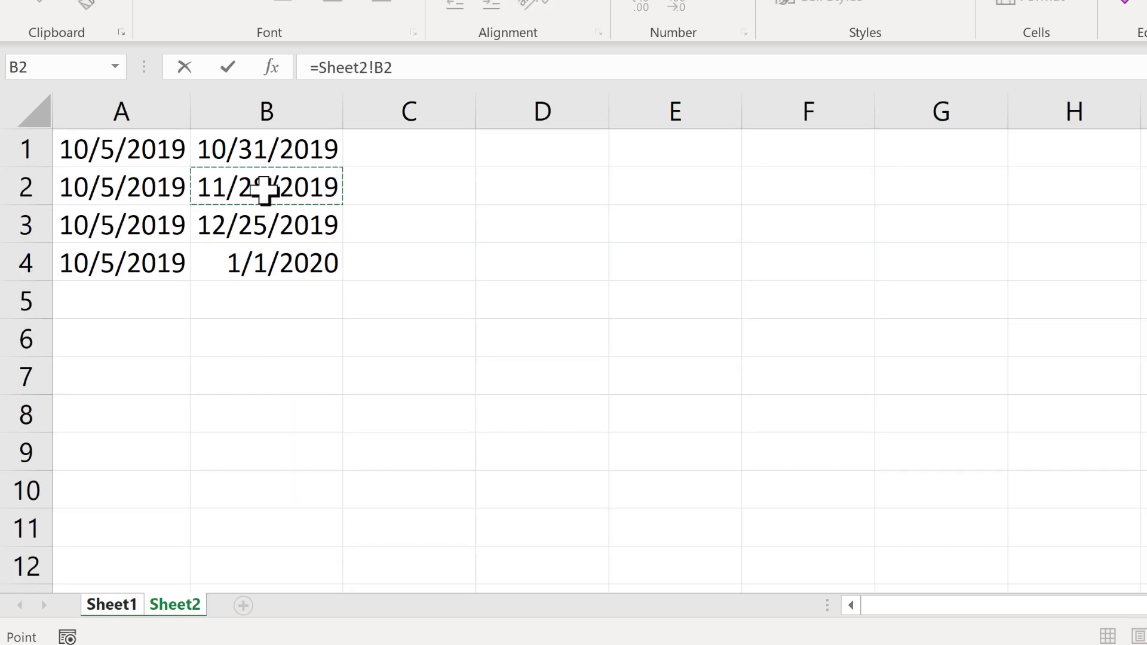
{"action": "type", "text": "-"}
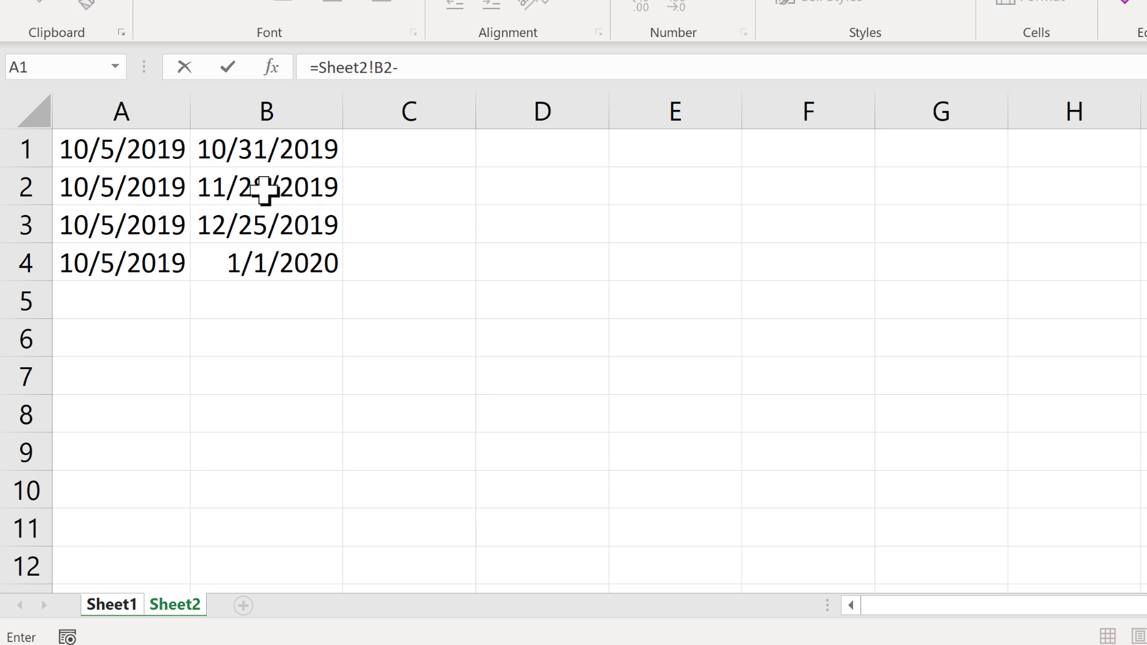
{"action": "left_click", "coordinate": [100, 187]}
{"action": "key", "text": "Return"}
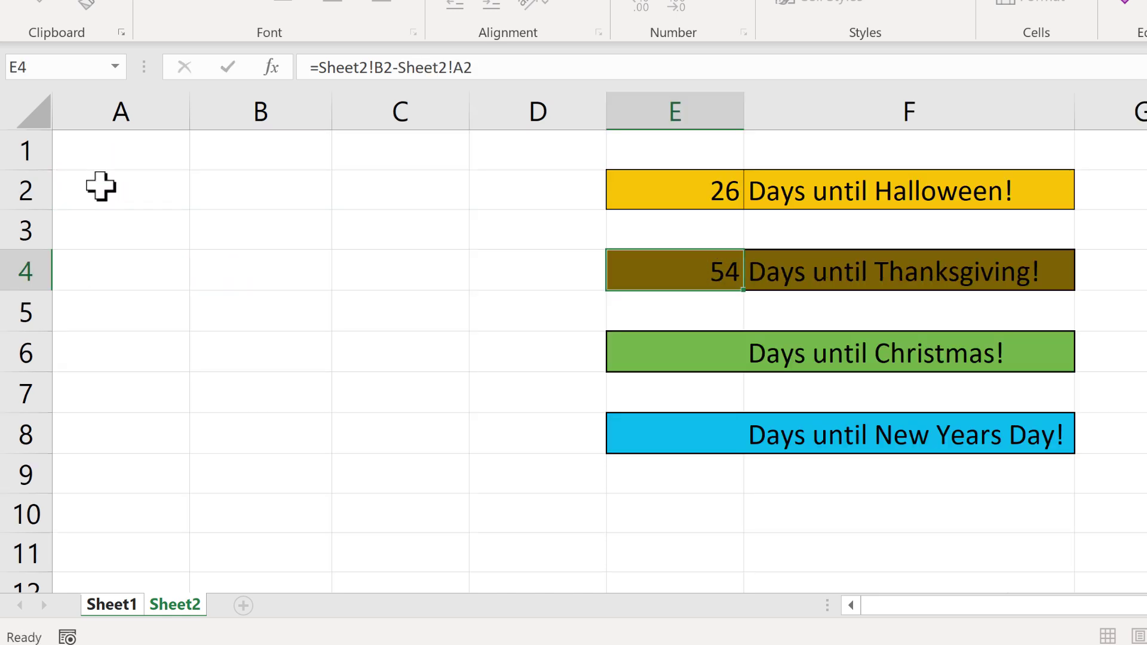
Step: Set E6 to =Sheet2!B3-Sheet2!A3 for the Christmas countdown, 81 days
{"action": "left_click", "coordinate": [678, 357]}
{"action": "type", "text": "="}
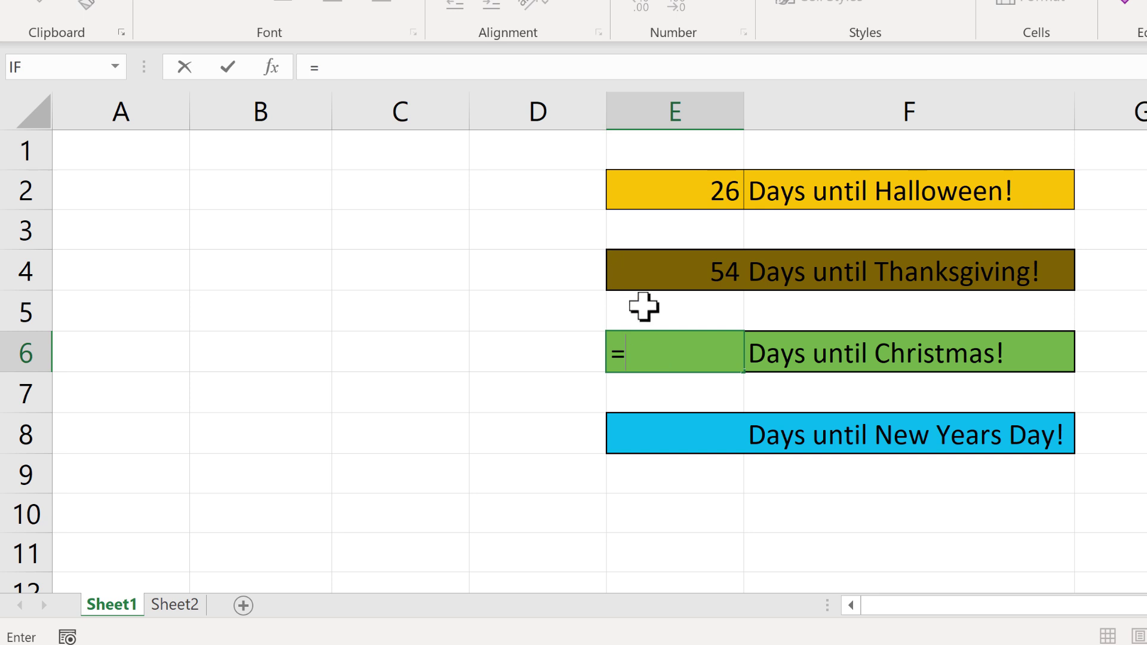
{"action": "left_click", "coordinate": [176, 605]}
{"action": "left_click", "coordinate": [239, 225]}
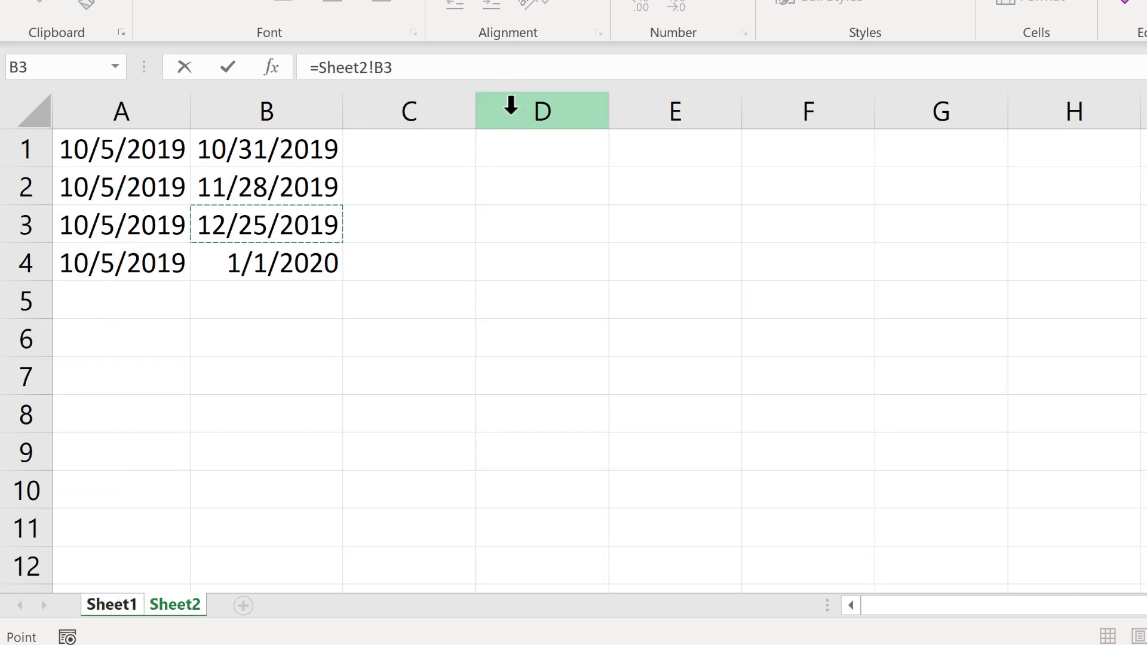
{"action": "left_click", "coordinate": [481, 73]}
{"action": "type", "text": "-"}
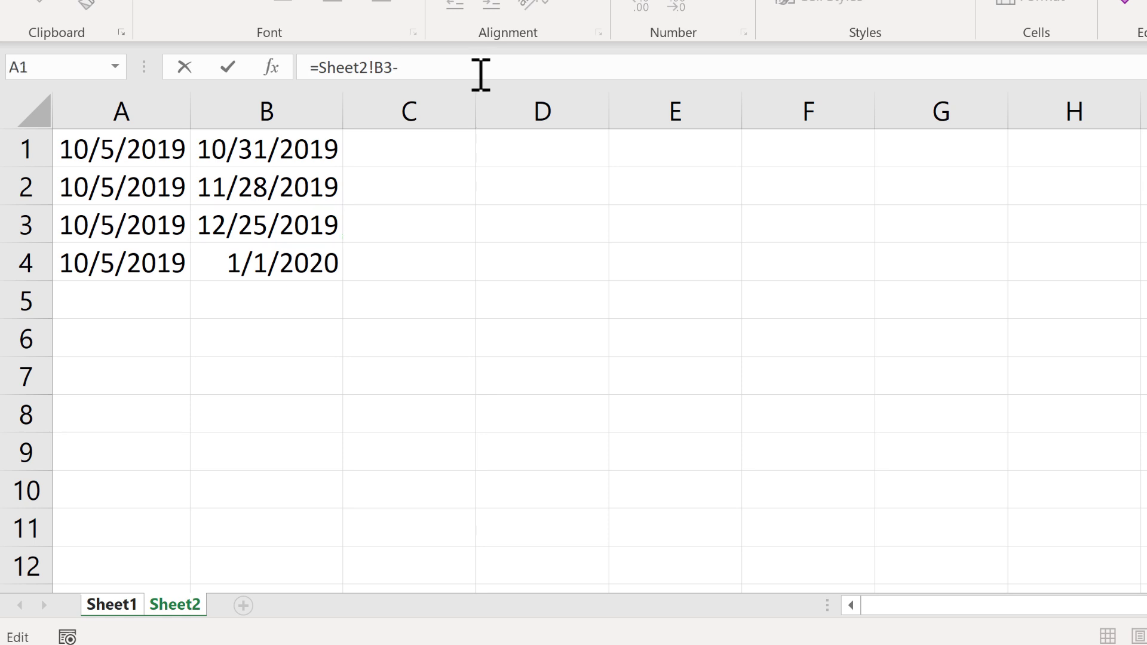
{"action": "left_click", "coordinate": [112, 227]}
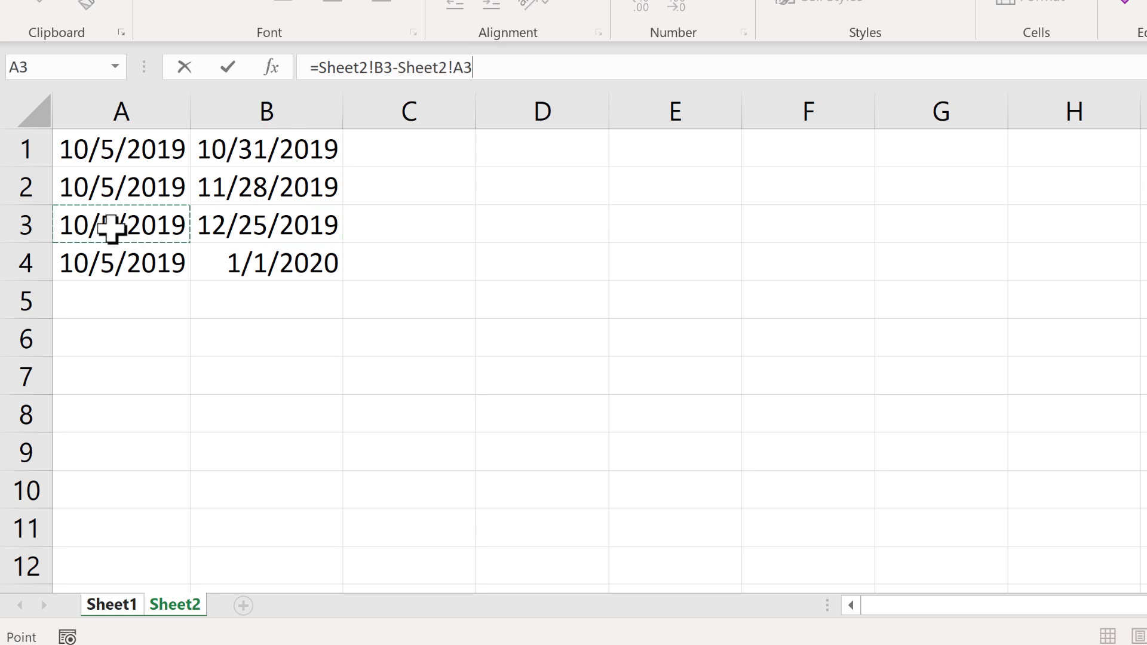
{"action": "key", "text": "Return"}
Step: Set E8 to =Sheet2!B4-Sheet2!A4 for the New Years Day countdown, 88 days
{"action": "left_click", "coordinate": [680, 430]}
{"action": "type", "text": "="}
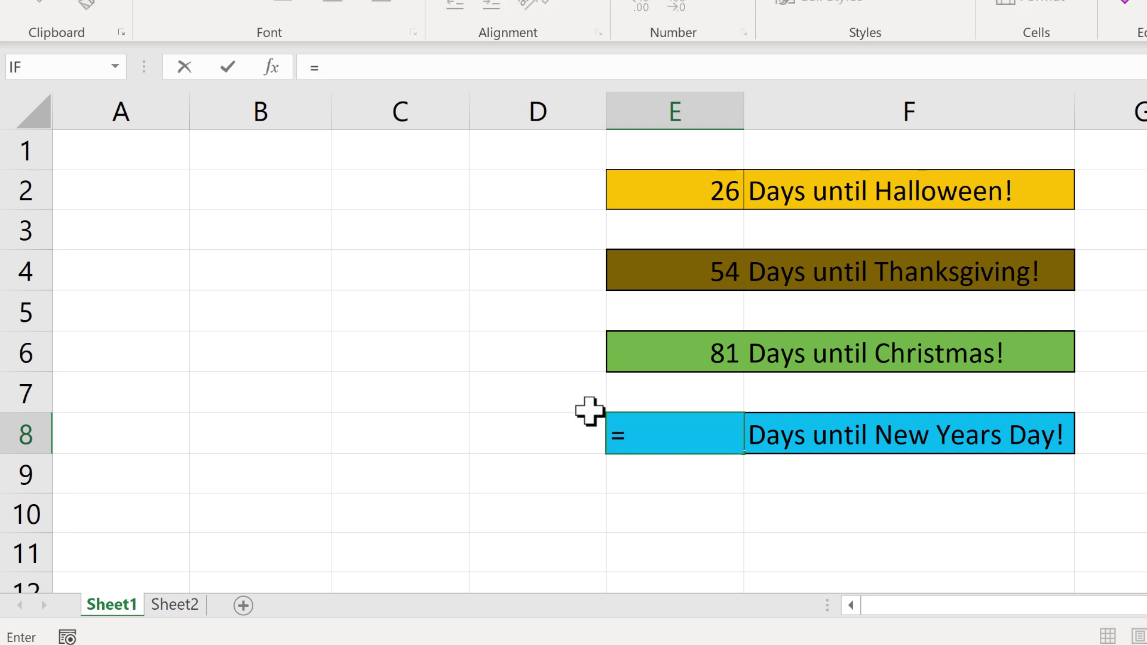
{"action": "left_click", "coordinate": [170, 605]}
{"action": "left_click", "coordinate": [266, 263]}
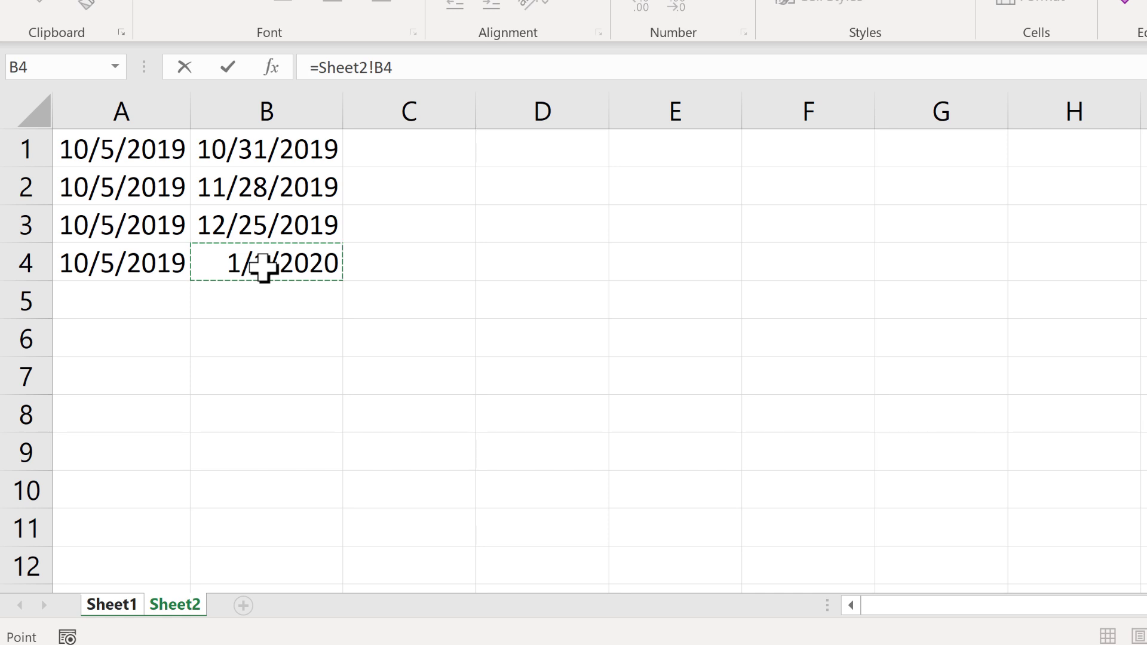
{"action": "left_click", "coordinate": [422, 59]}
{"action": "type", "text": "-"}
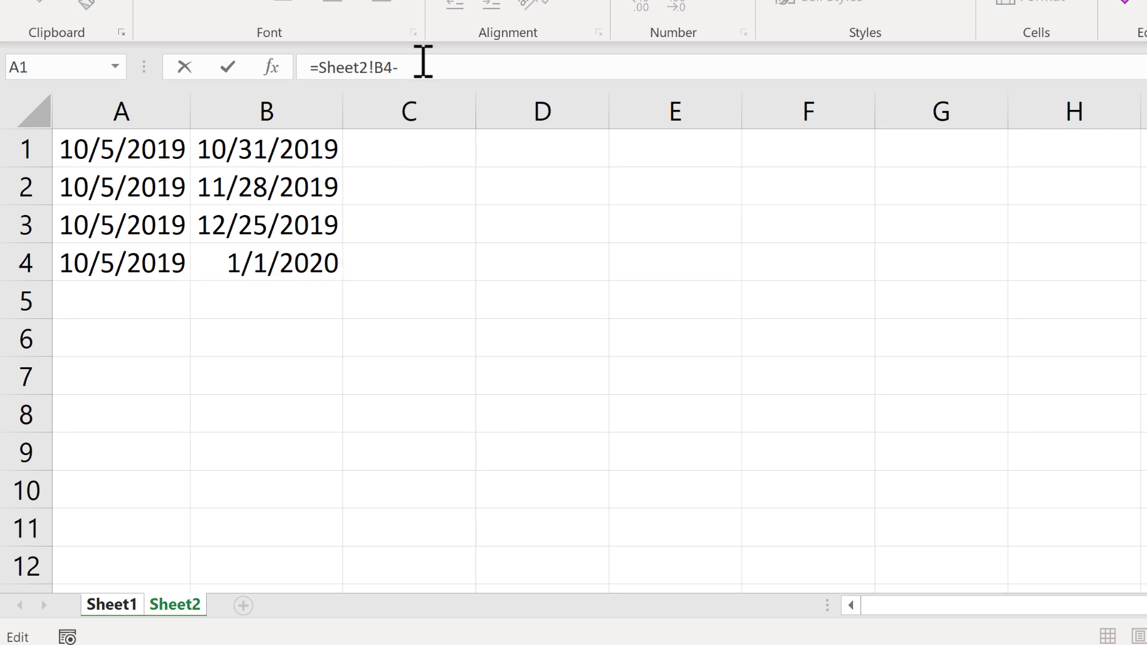
{"action": "left_click", "coordinate": [133, 264]}
{"action": "key", "text": "Return"}
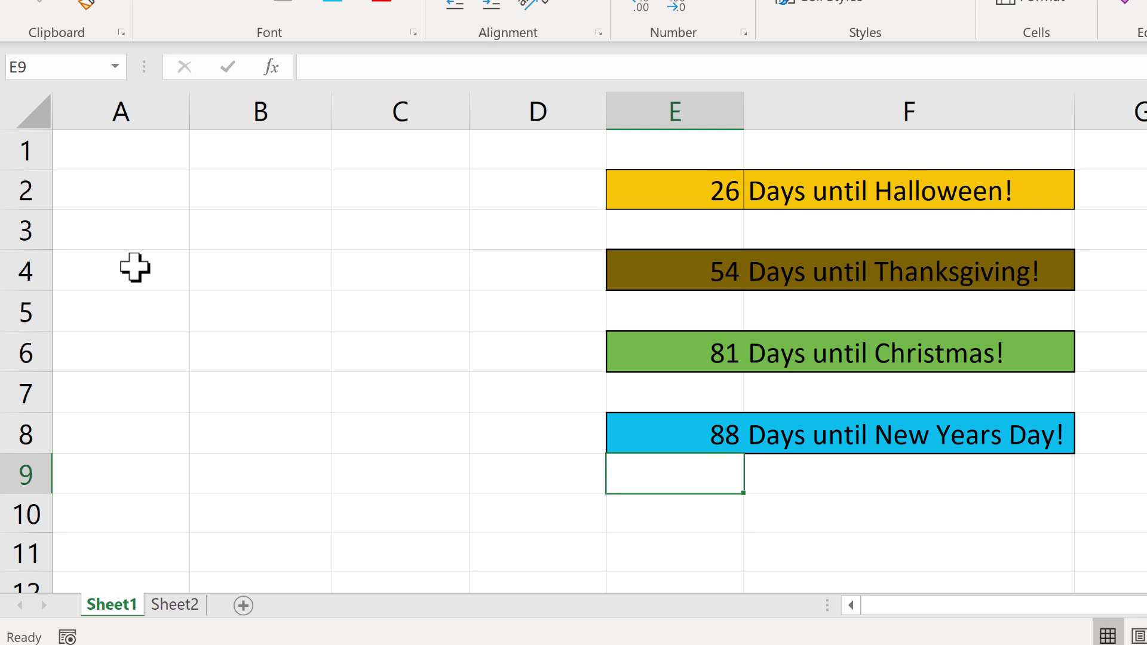
{"action": "left_click", "coordinate": [501, 503]}
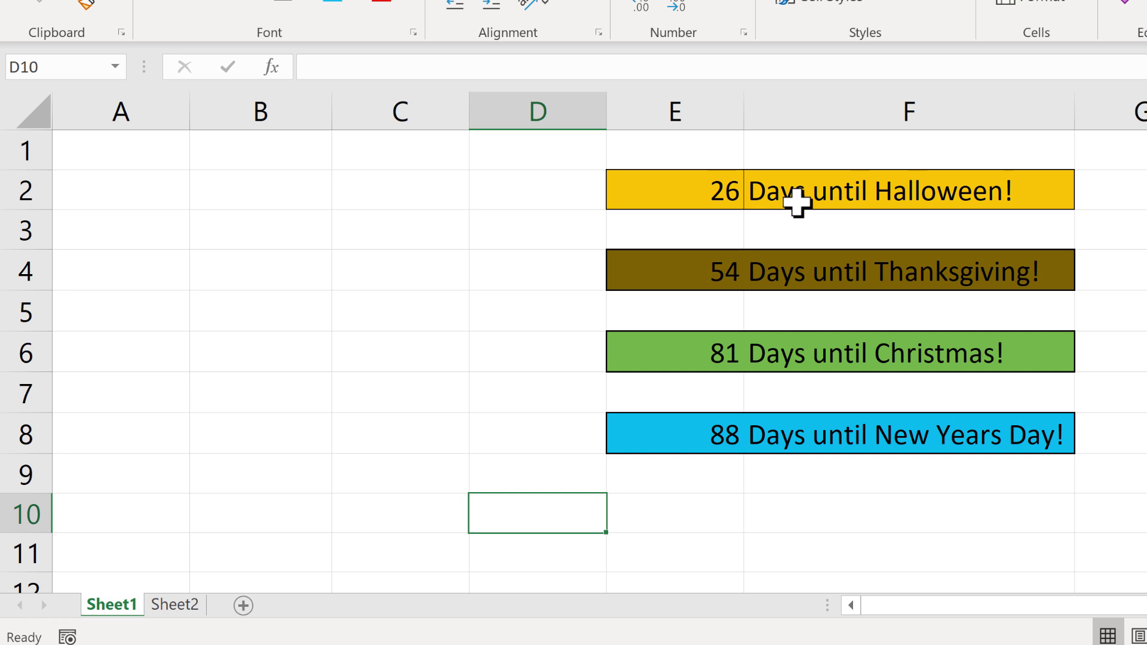
{"action": "left_click", "coordinate": [179, 607]}
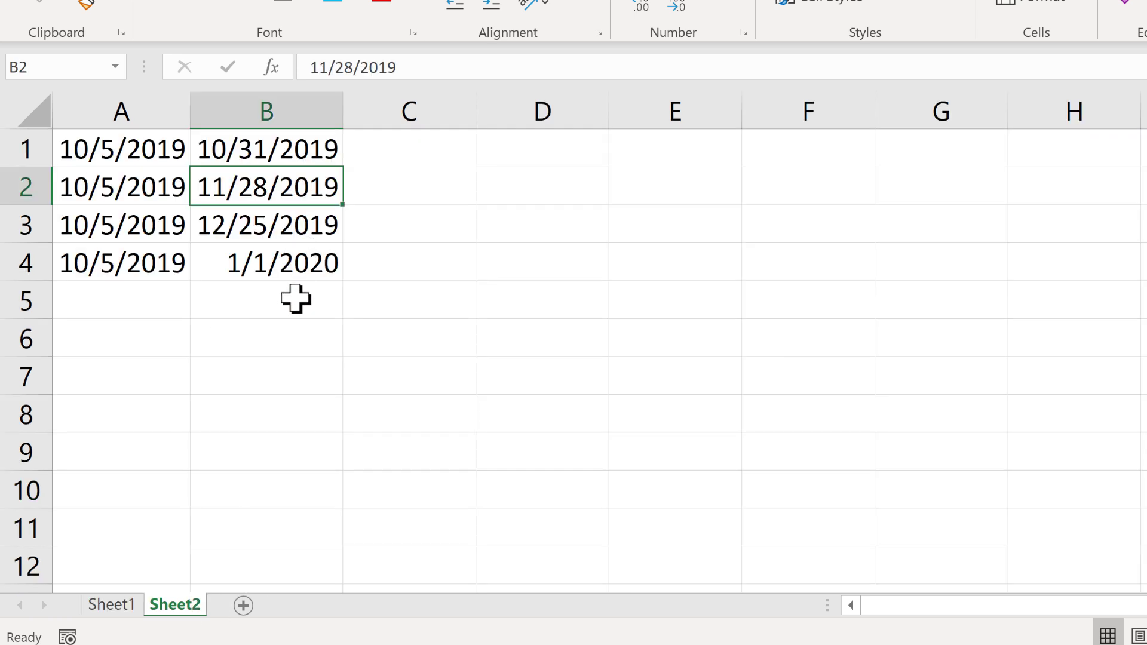
{"action": "left_click", "coordinate": [112, 605]}
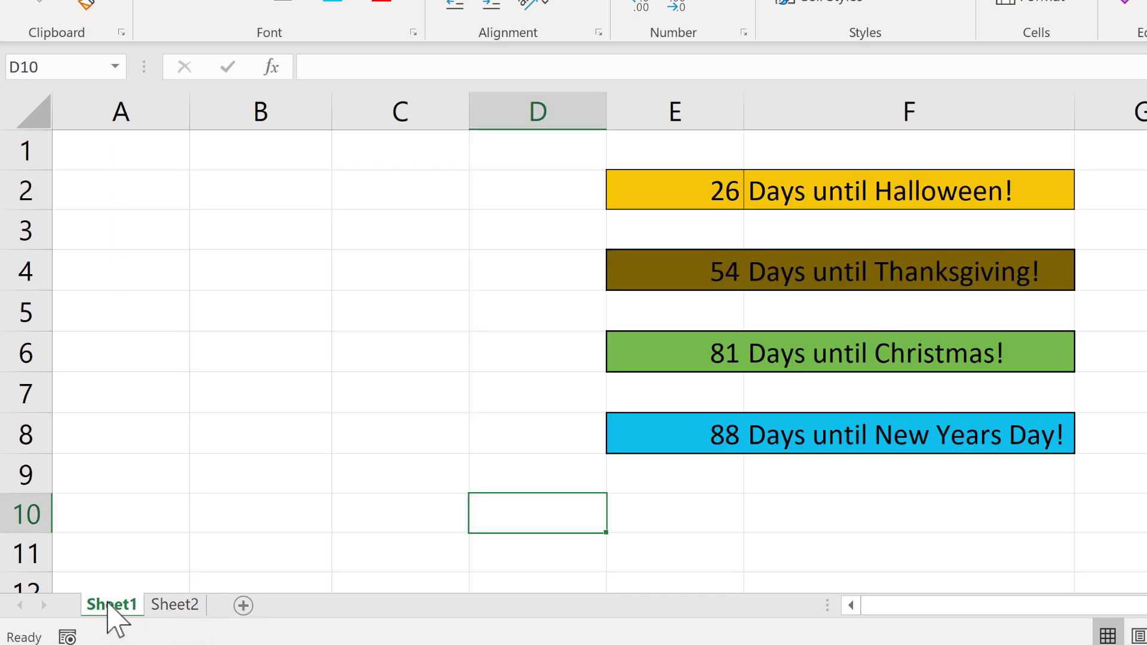
{"action": "left_click", "coordinate": [141, 191]}
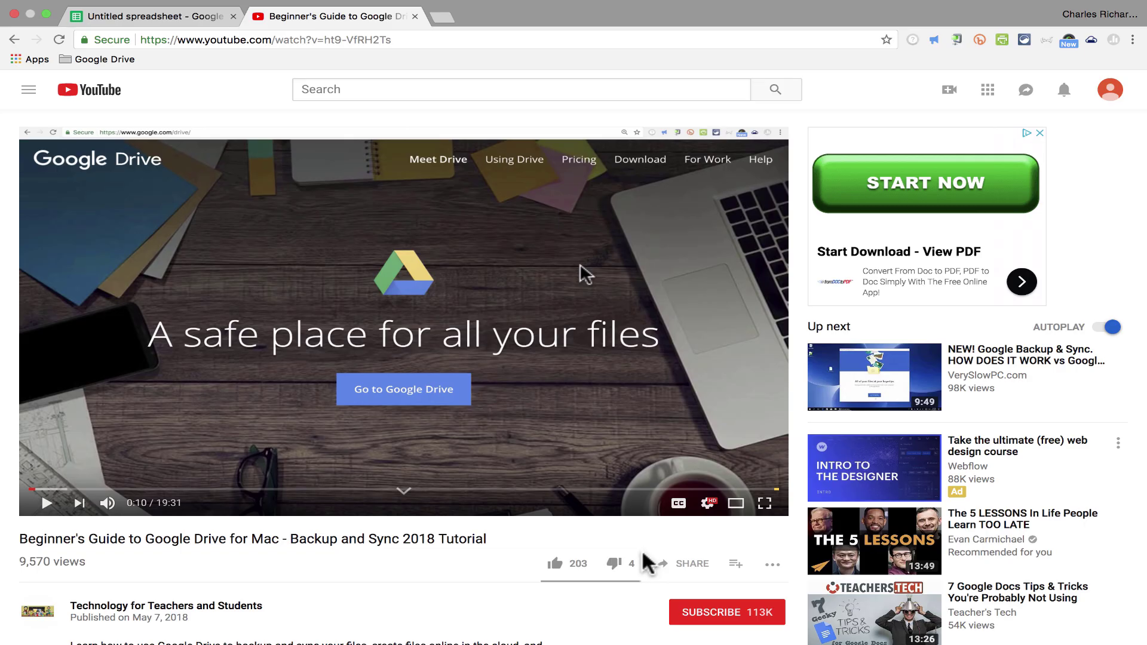
Step: Subscribe to Technology for Teachers and Students and turn on all new-video notifications
{"action": "left_click", "coordinate": [704, 615]}
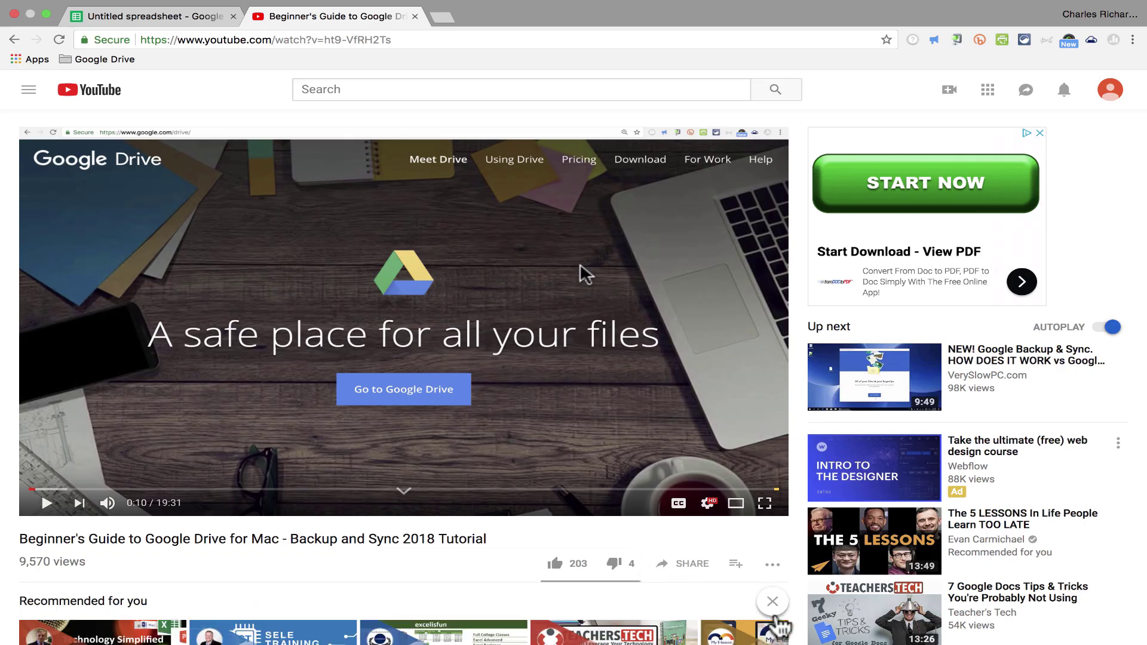
{"action": "scroll", "coordinate": [798, 628], "scroll_direction": "down", "scroll_amount": 4}
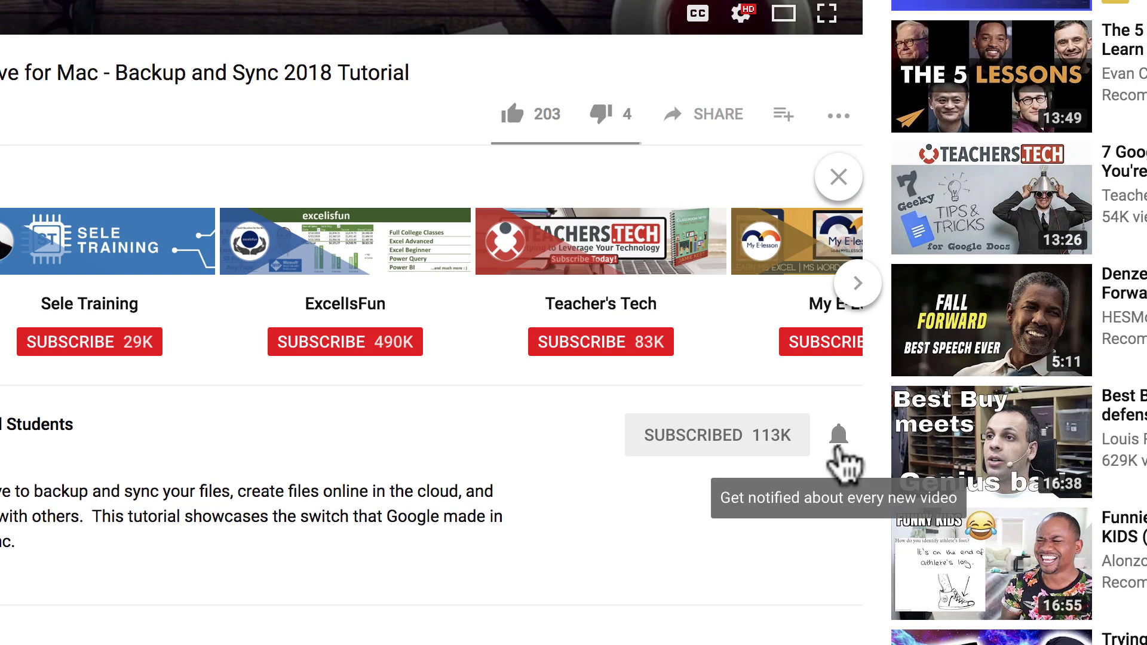
{"action": "left_click", "coordinate": [838, 450]}
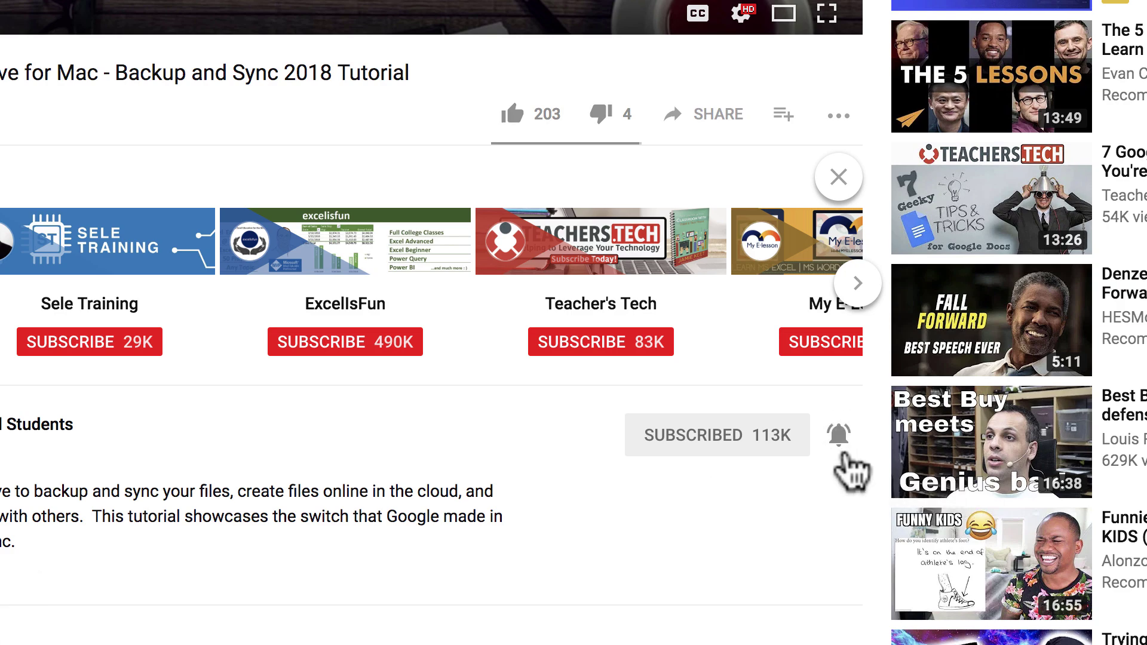